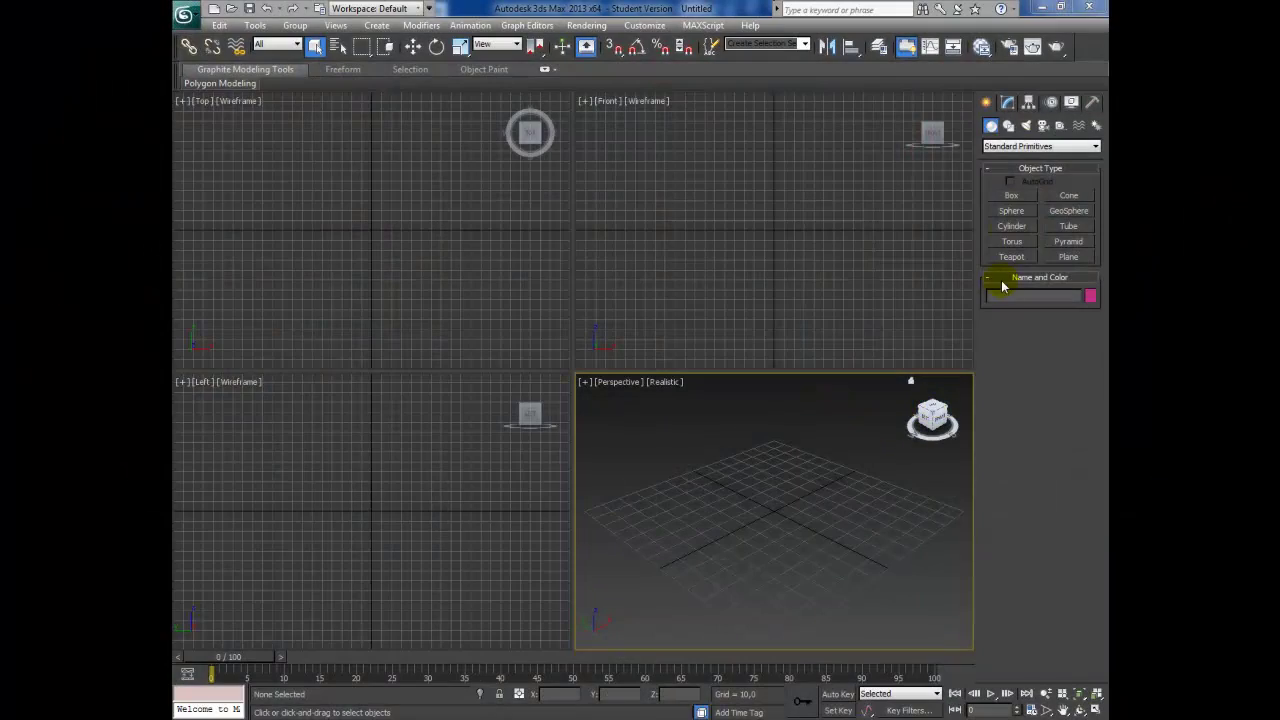
Create Sphere001 on the ground grid and scale it along Z into a tall egg shape.
{"action": "left_click", "coordinate": [1012, 212]}
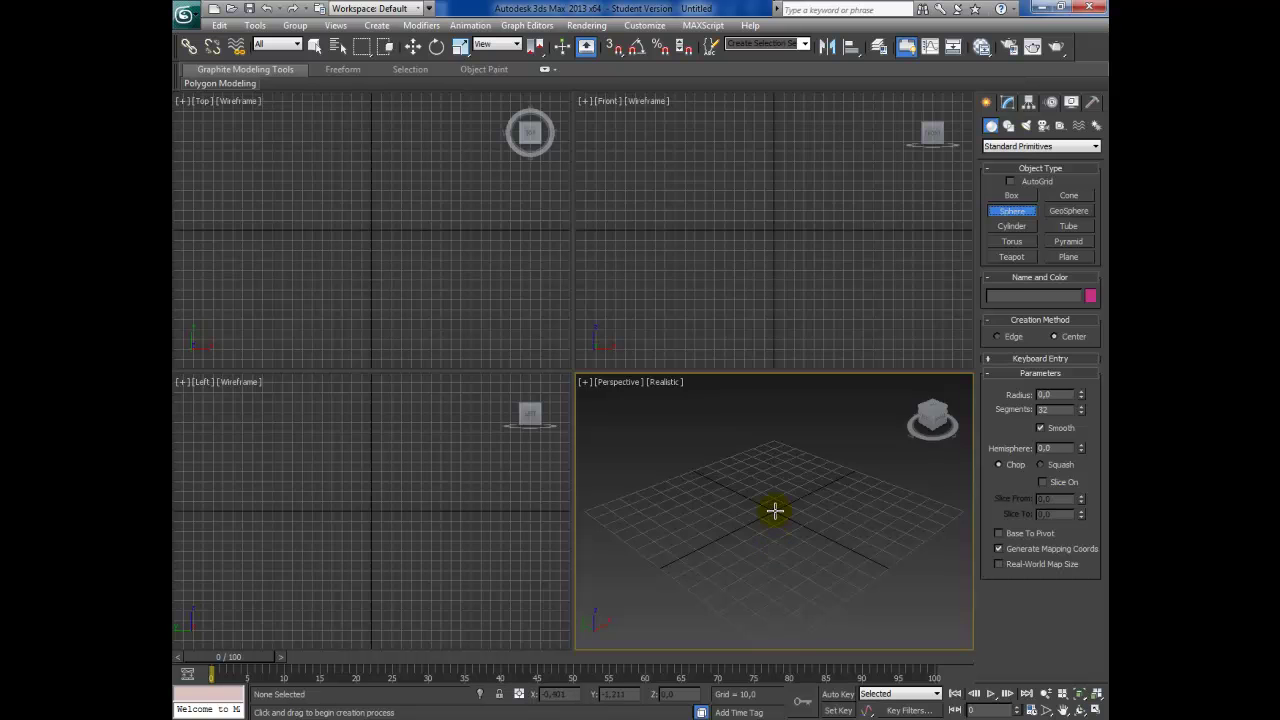
{"action": "left_click_drag", "start_coordinate": [775, 511], "coordinate": [771, 534]}
{"action": "left_click", "coordinate": [460, 46]}
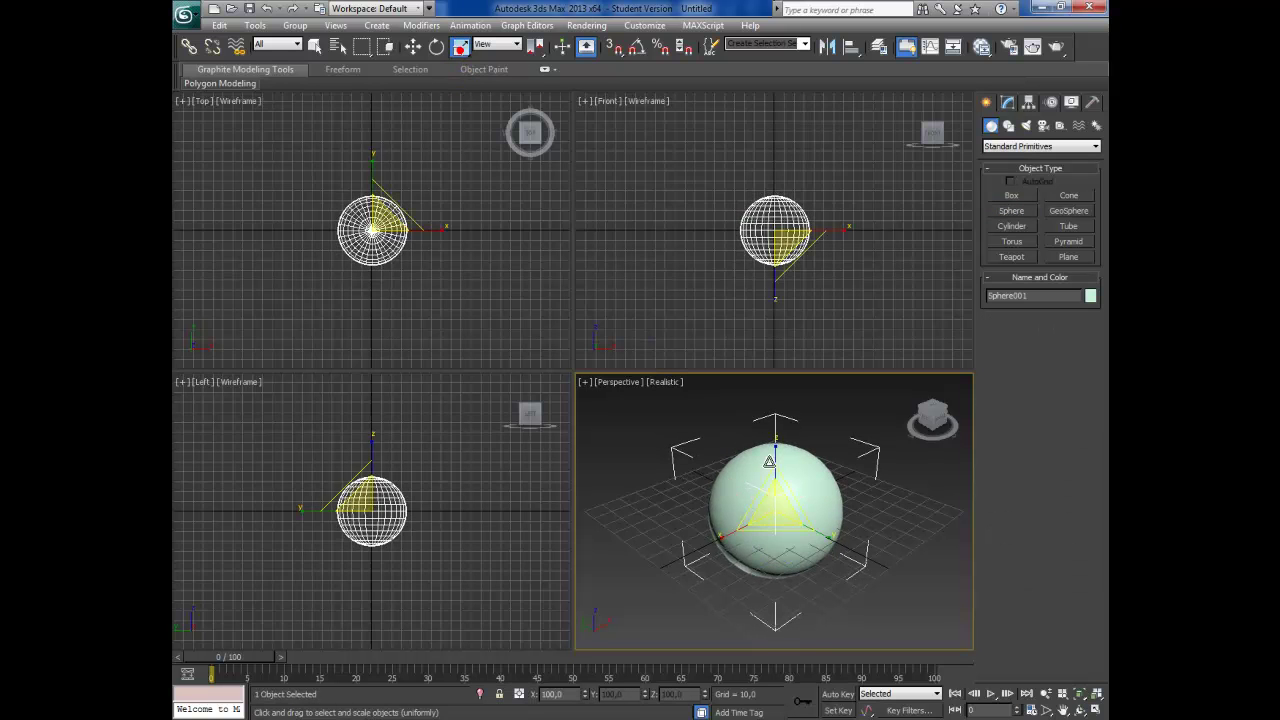
{"action": "left_click_drag", "start_coordinate": [769, 461], "coordinate": [769, 395]}
{"action": "left_click", "coordinate": [1063, 710]}
{"action": "left_click_drag", "start_coordinate": [823, 557], "coordinate": [823, 577]}
{"action": "left_click", "coordinate": [1007, 102]}
{"action": "left_click", "coordinate": [1095, 143]}
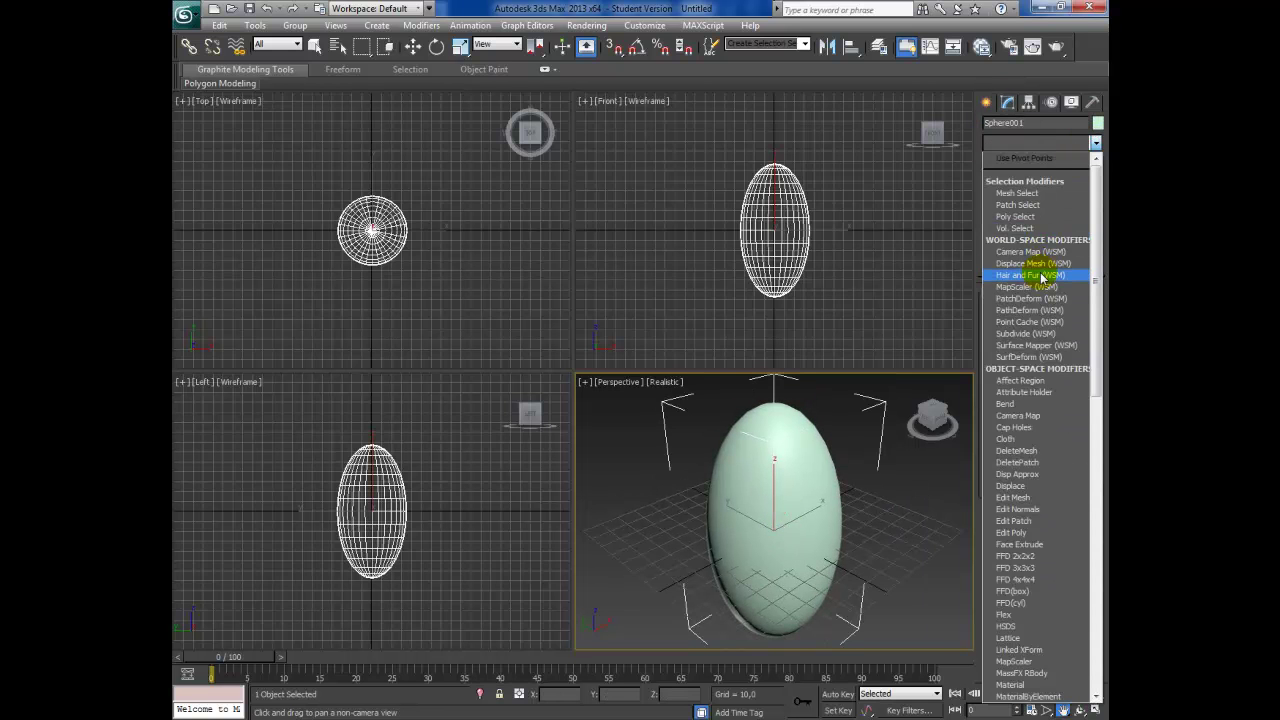
Apply the Hair and Fur (WSM) modifier to the egg.
{"action": "left_click", "coordinate": [1041, 276]}
{"action": "scroll", "coordinate": [1038, 323], "scroll_direction": "down", "scroll_amount": 2}
{"action": "scroll", "coordinate": [1034, 317], "scroll_direction": "down", "scroll_amount": 3}
{"action": "scroll", "coordinate": [997, 455], "scroll_direction": "down", "scroll_amount": 3}
Select the top faces in Face mode and Update Selection so hair grows only there.
{"action": "left_click", "coordinate": [1047, 311]}
{"action": "left_click", "coordinate": [738, 164]}
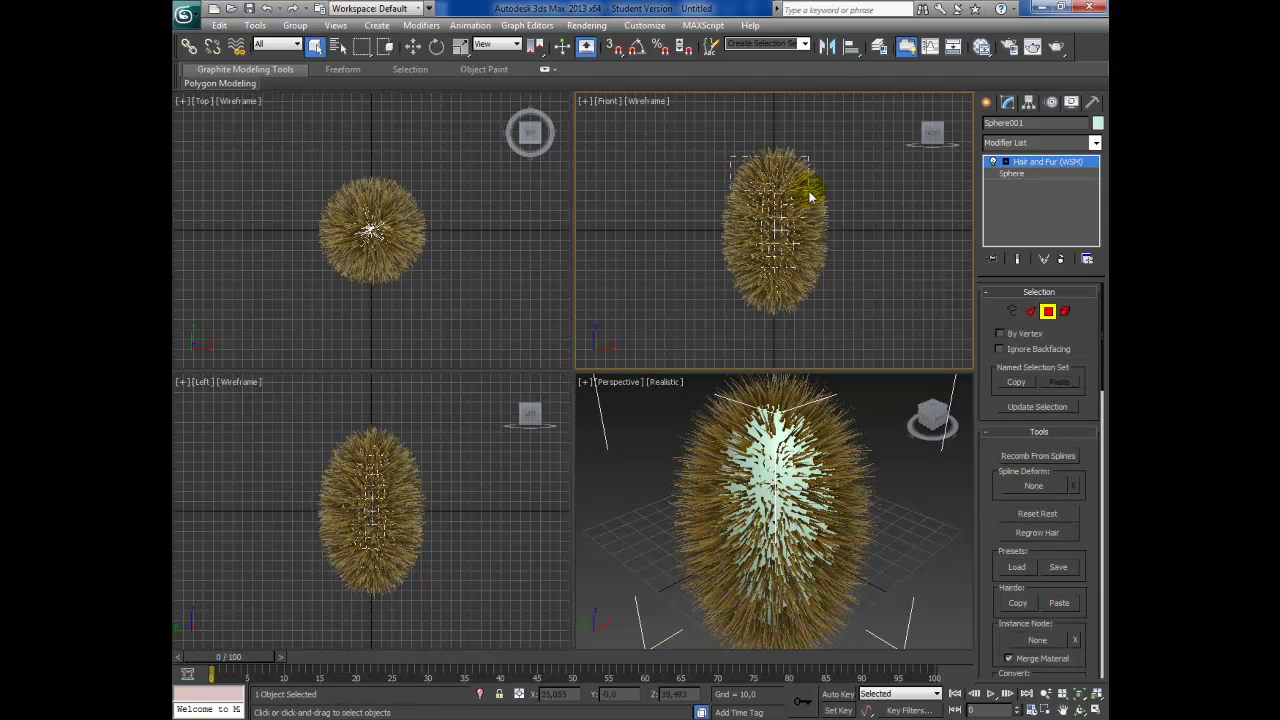
{"action": "left_click_drag", "start_coordinate": [810, 197], "coordinate": [810, 197]}
{"action": "left_click", "coordinate": [1030, 407]}
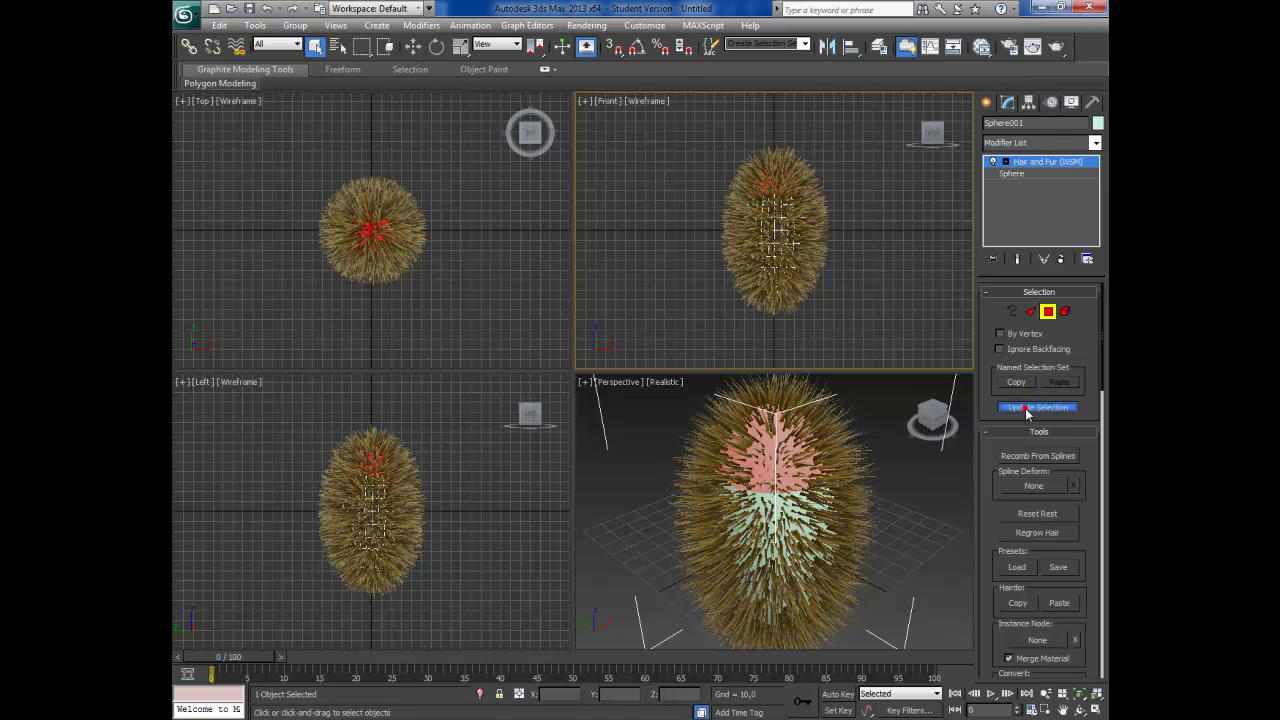
{"action": "left_click", "coordinate": [987, 103]}
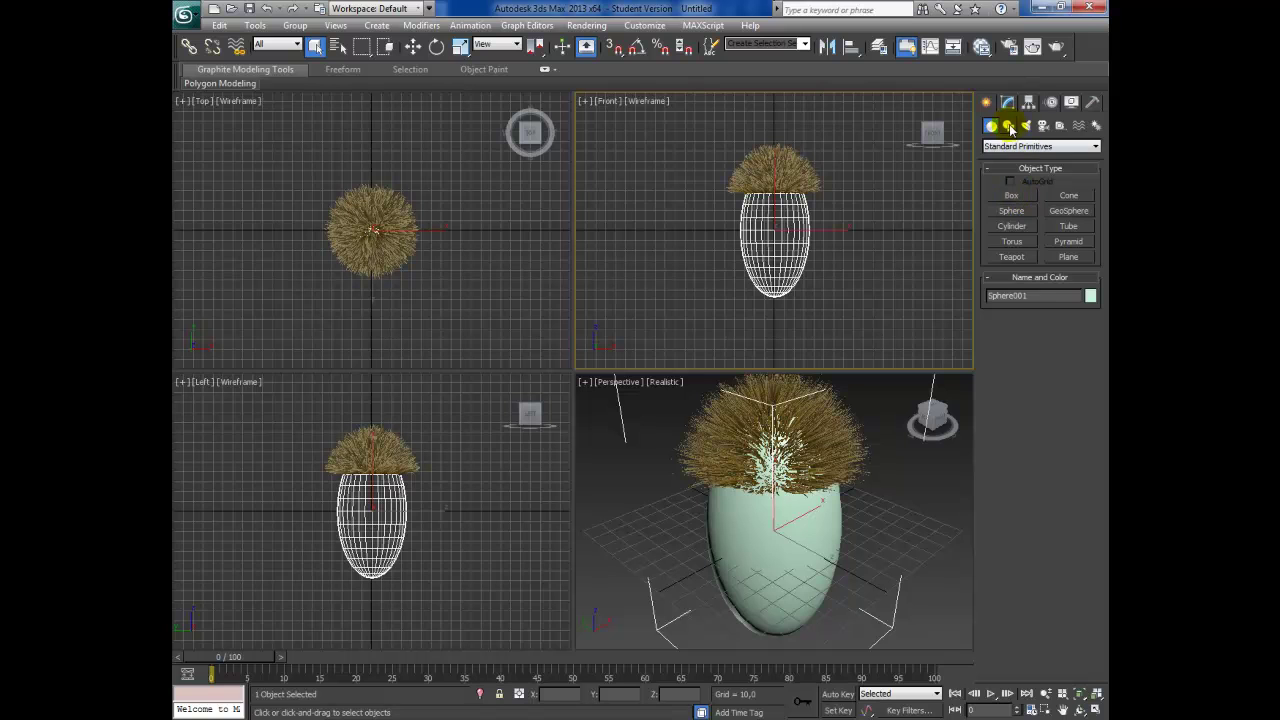
Draw a Line from the top of the hair down the egg's right side.
{"action": "left_click", "coordinate": [1008, 125]}
{"action": "left_click", "coordinate": [1011, 207]}
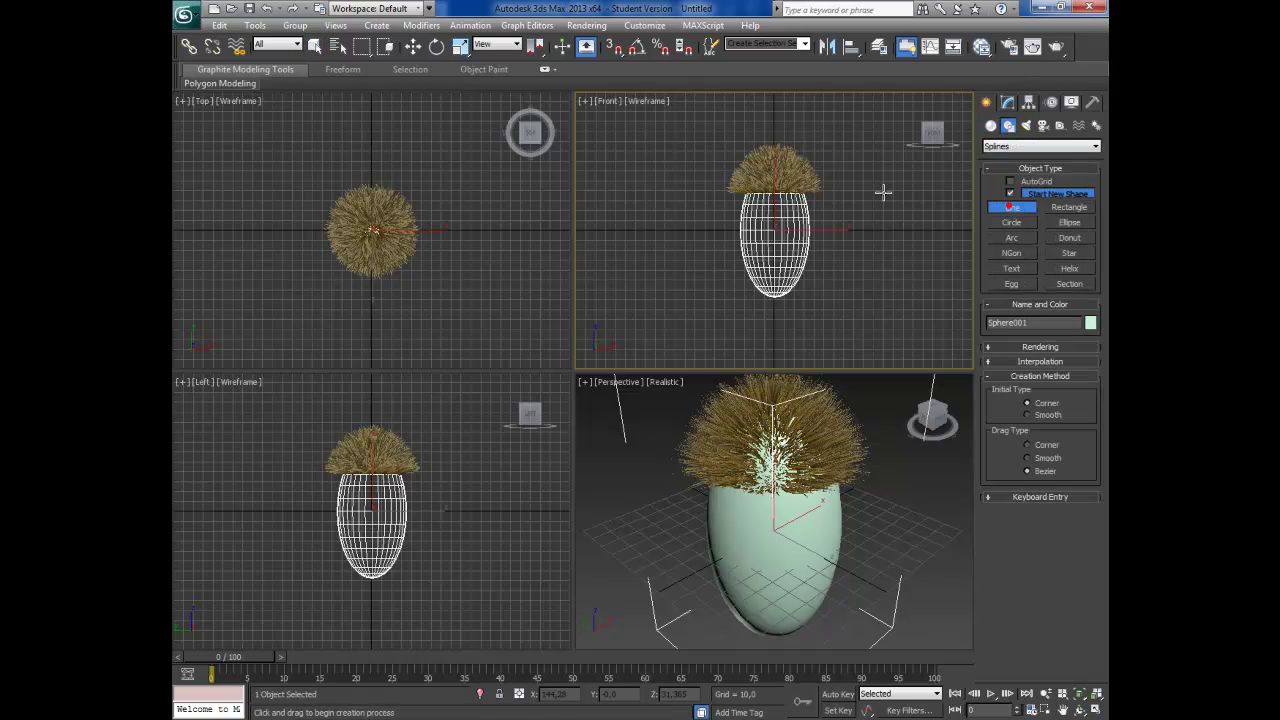
{"action": "left_click", "coordinate": [775, 172]}
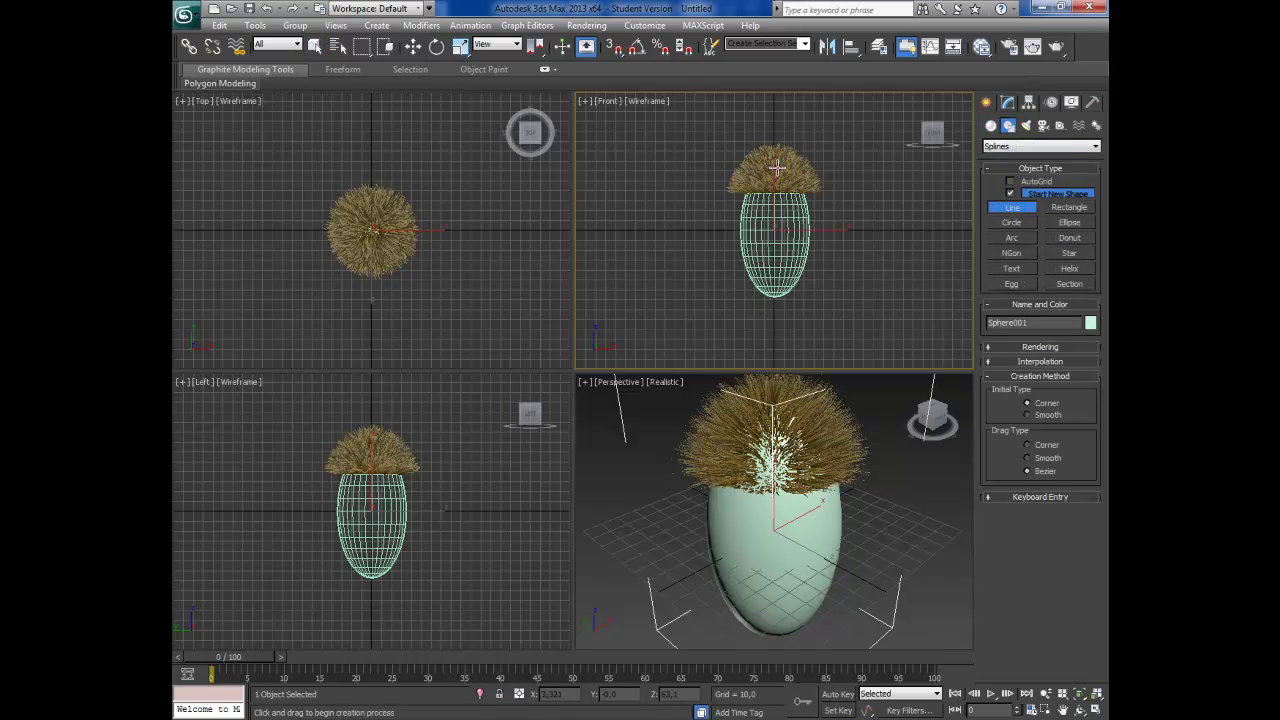
{"action": "left_click", "coordinate": [826, 194]}
{"action": "left_click", "coordinate": [826, 214]}
{"action": "left_click", "coordinate": [826, 242]}
{"action": "left_click", "coordinate": [826, 259]}
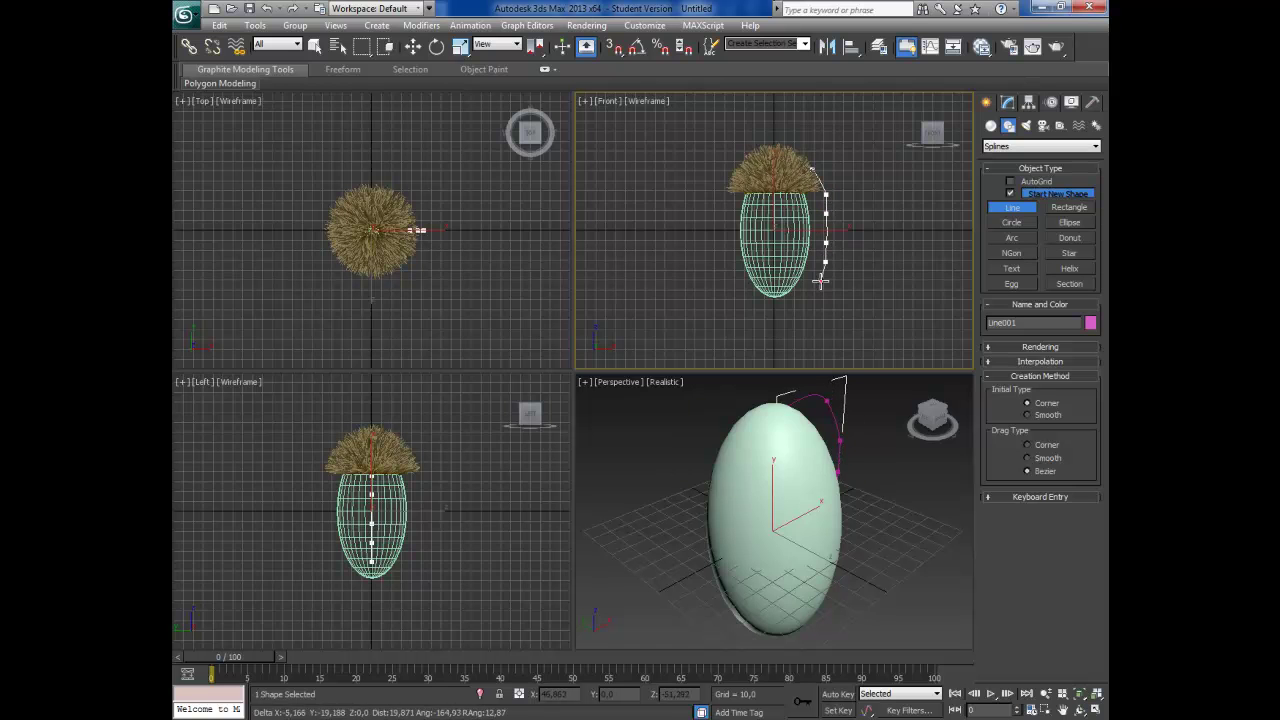
{"action": "left_click", "coordinate": [814, 293]}
{"action": "right_click", "coordinate": [812, 296]}
Move the line's pivot to the head's centre in the Top view with Affect Pivot Only.
{"action": "left_click", "coordinate": [1029, 102]}
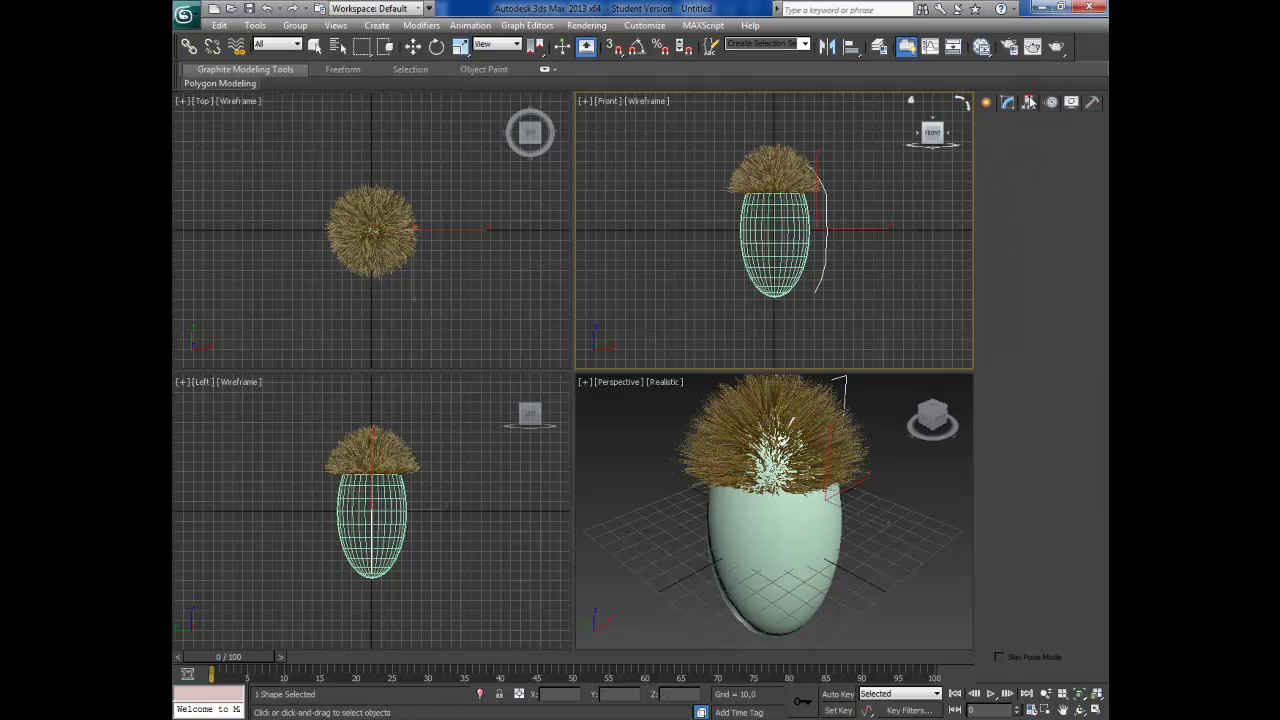
{"action": "left_click", "coordinate": [413, 46]}
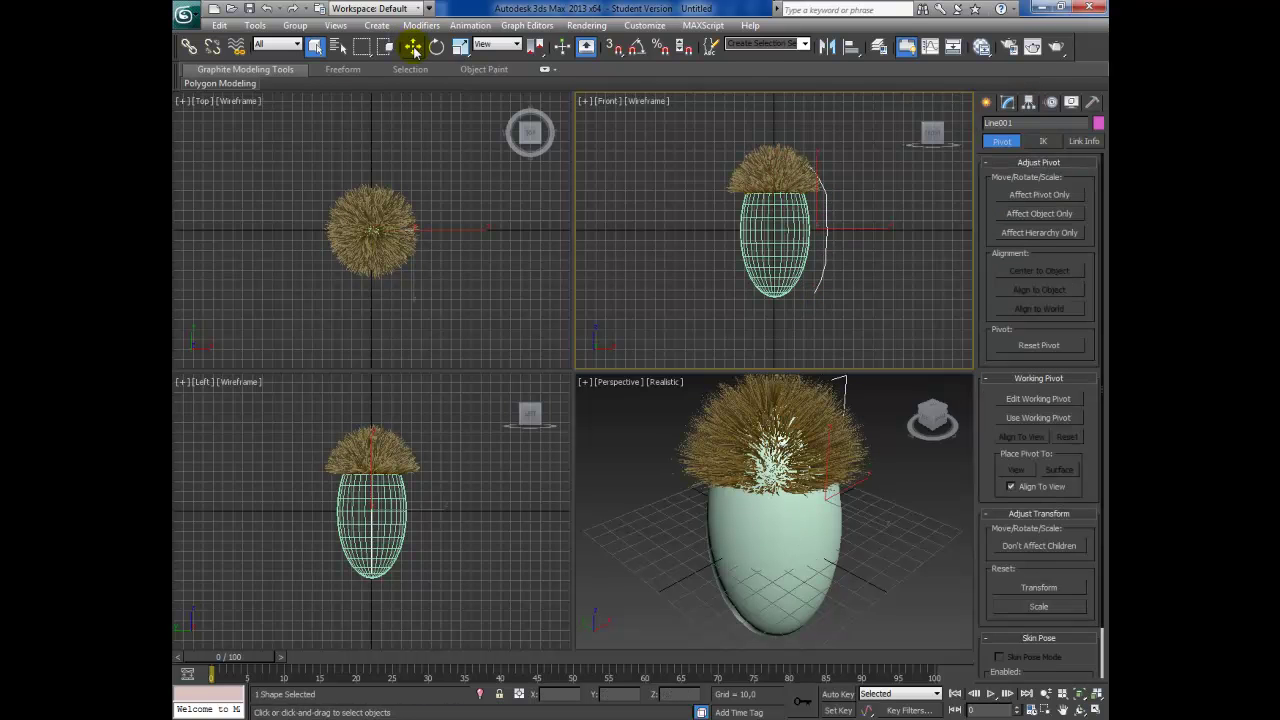
{"action": "right_click", "coordinate": [474, 281]}
{"action": "left_click", "coordinate": [1040, 195]}
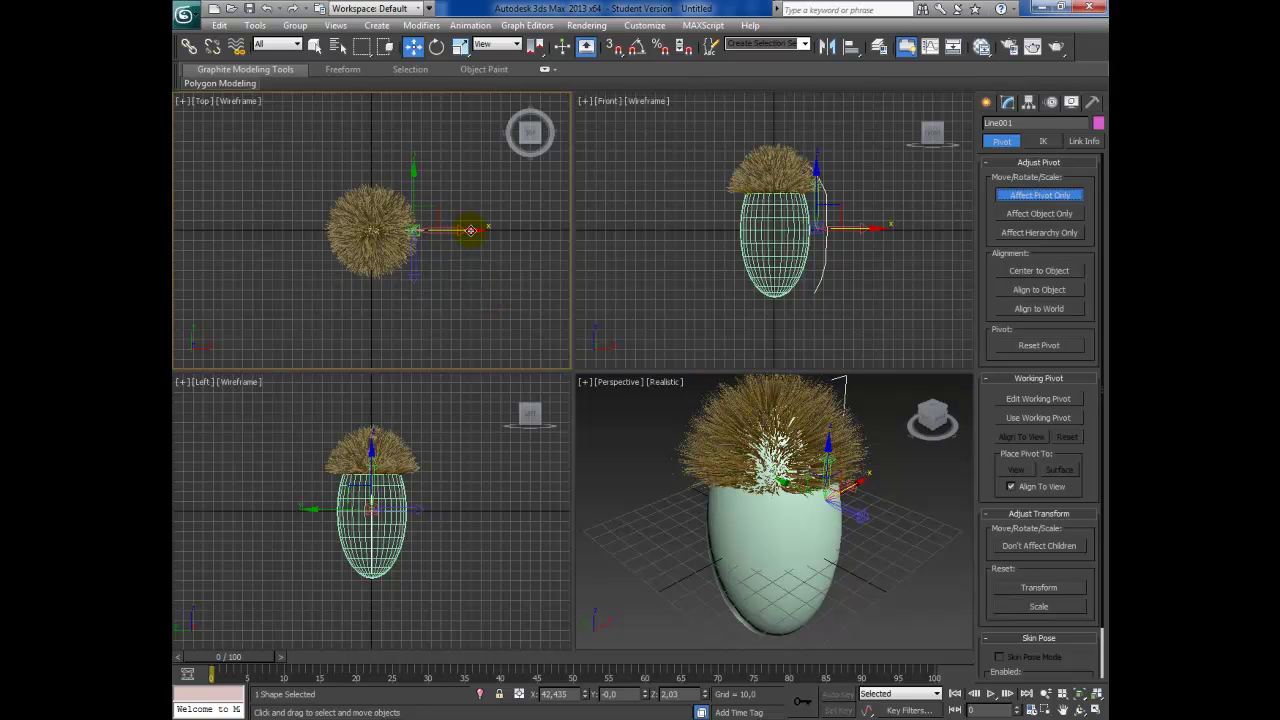
{"action": "left_click_drag", "start_coordinate": [470, 231], "coordinate": [372, 231]}
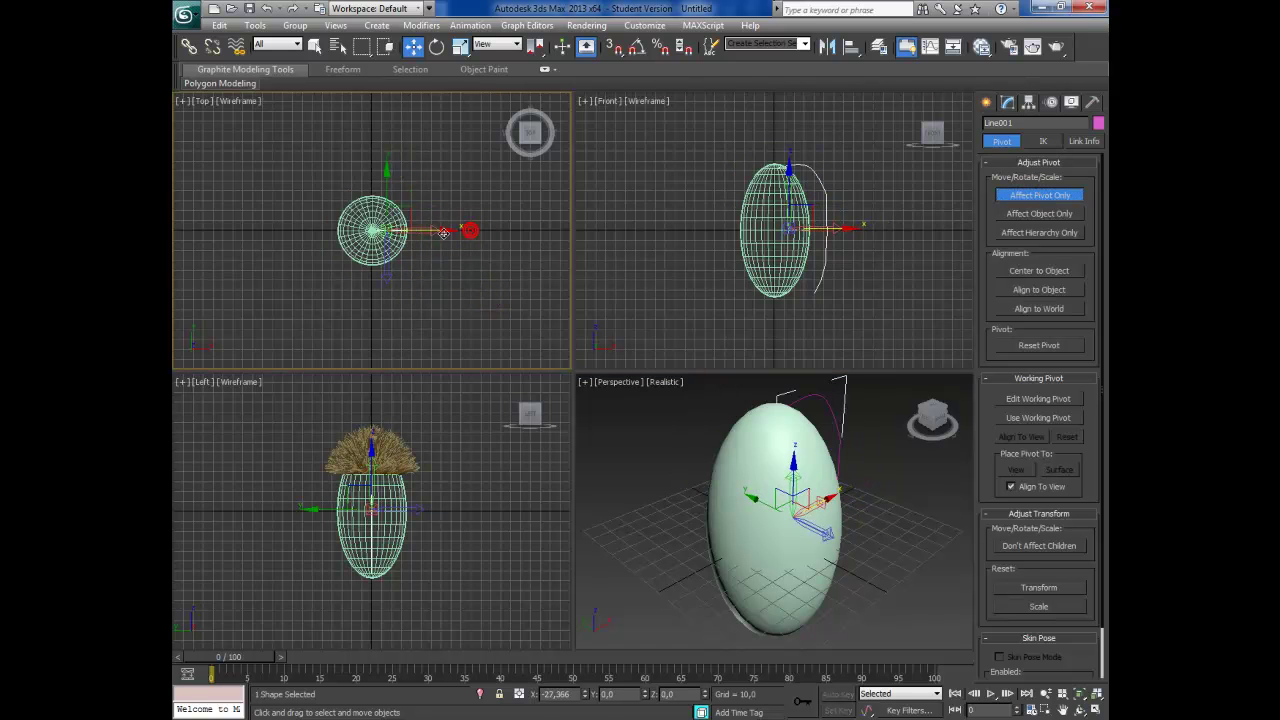
{"action": "left_click", "coordinate": [988, 103]}
Shift-rotate several copies of the guide line around the head in the Top view.
{"action": "left_click", "coordinate": [437, 46]}
{"action": "left_click_drag", "start_coordinate": [440, 205], "coordinate": [423, 171], "text": "shift"}
{"action": "left_click", "coordinate": [649, 432]}
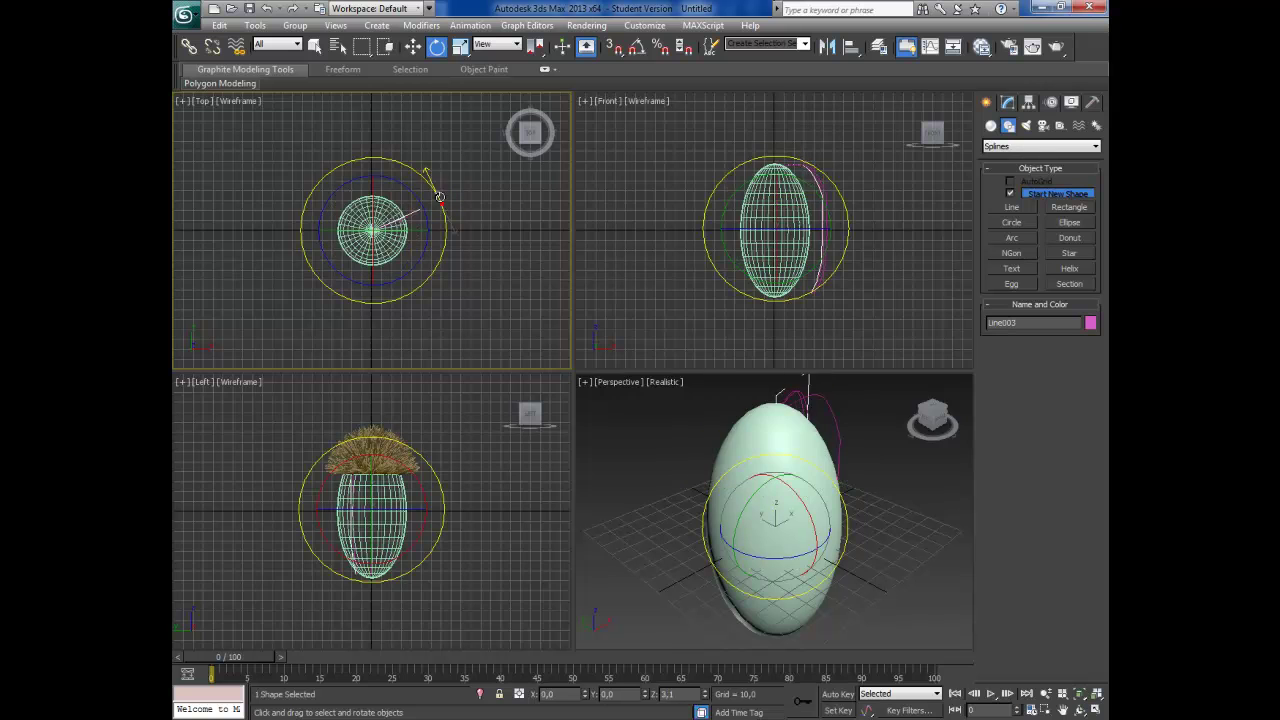
{"action": "left_click", "coordinate": [653, 428]}
{"action": "left_click_drag", "start_coordinate": [458, 222], "coordinate": [416, 163], "text": "shift"}
{"action": "left_click", "coordinate": [655, 432]}
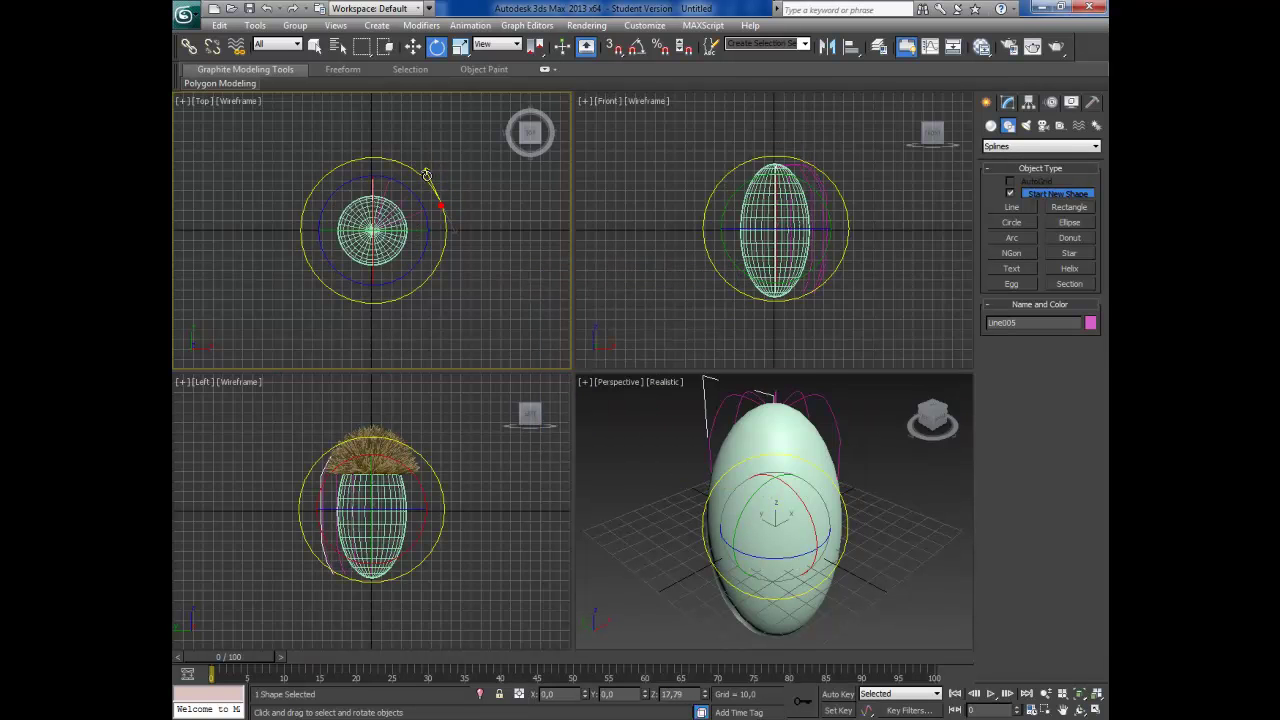
{"action": "left_click", "coordinate": [652, 430]}
{"action": "left_click_drag", "start_coordinate": [451, 234], "coordinate": [428, 180], "text": "shift"}
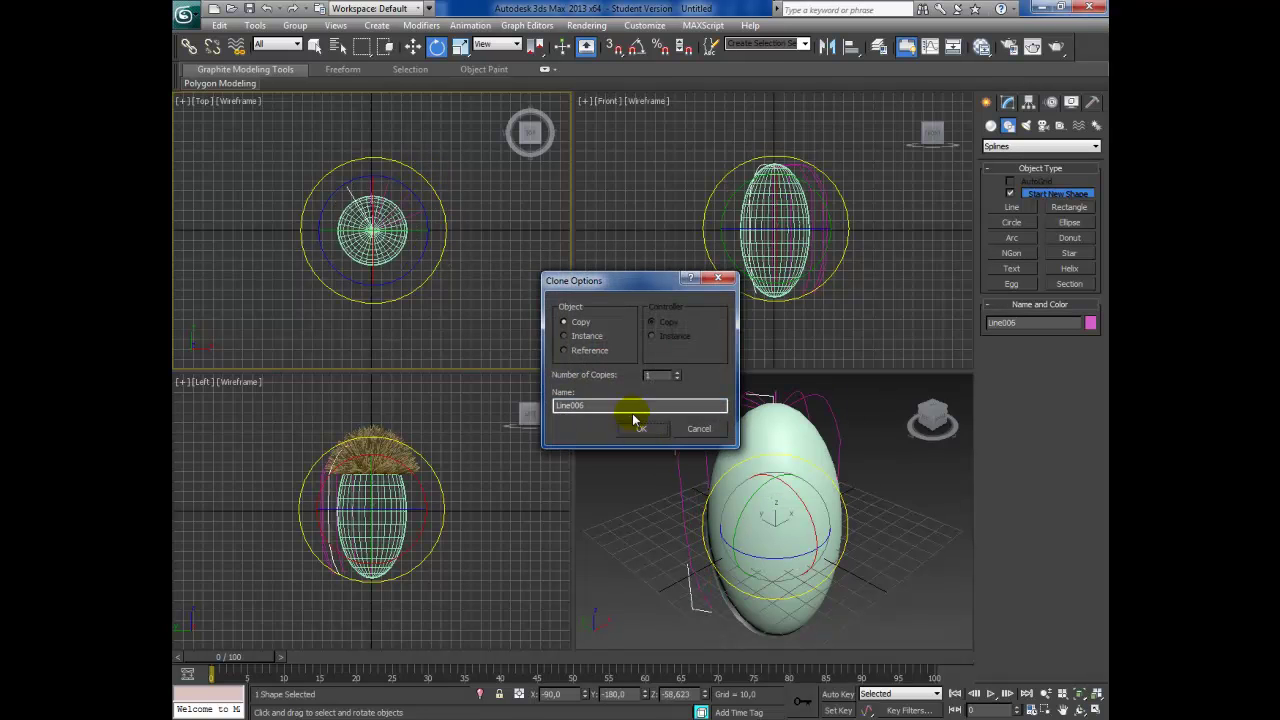
{"action": "left_click", "coordinate": [652, 430]}
{"action": "mouse_move", "coordinate": [440, 225]}
{"action": "left_mouse_down", "text": "shift"}
{"action": "mouse_move", "coordinate": [437, 200]}
{"action": "mouse_move", "coordinate": [480, 276]}
{"action": "left_mouse_up", "text": "shift"}
{"action": "left_click", "coordinate": [648, 429]}
{"action": "left_click", "coordinate": [638, 427]}
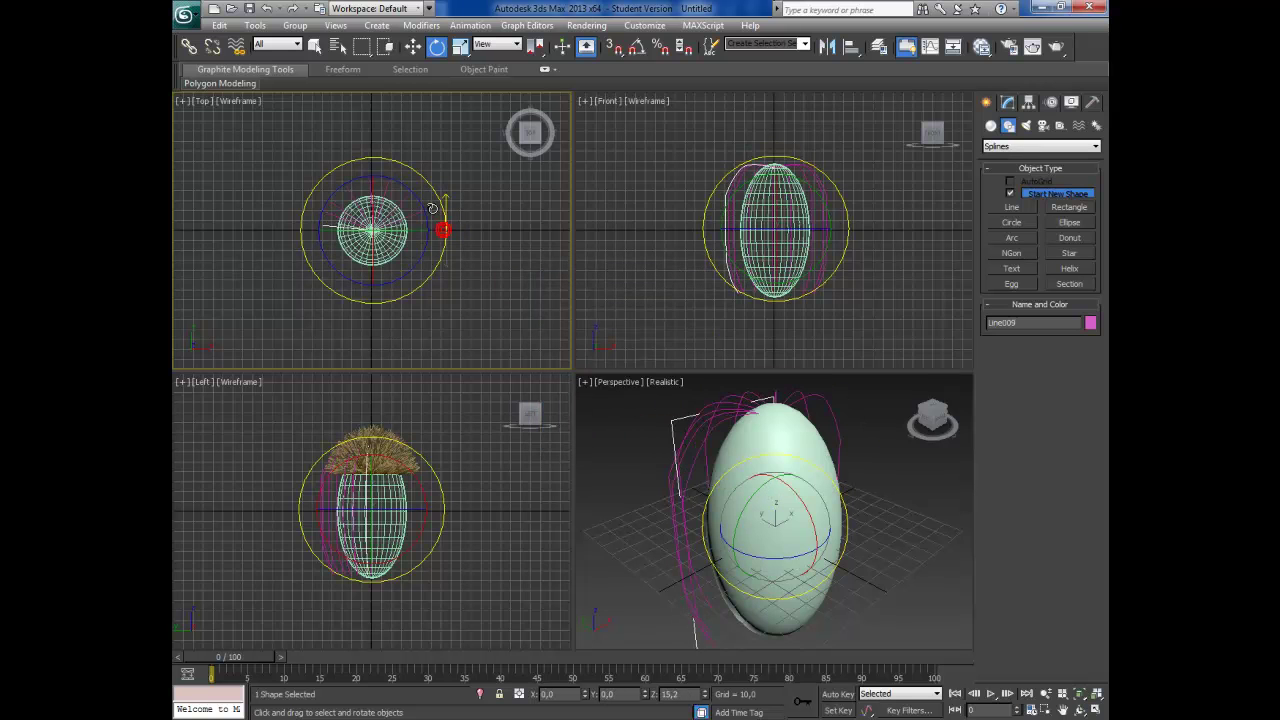
{"action": "left_click", "coordinate": [638, 424]}
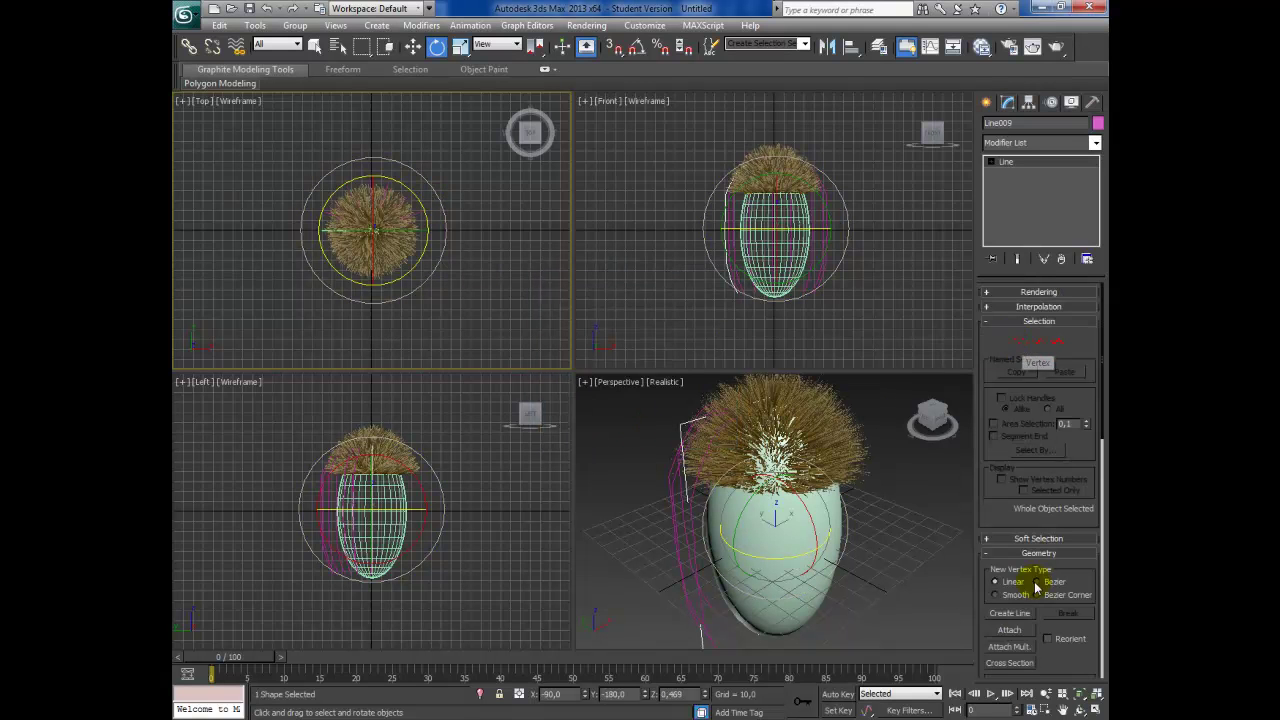
Attach all the rotated splines into one shape, Line009, then select the egg.
{"action": "left_click", "coordinate": [1009, 630]}
{"action": "left_click", "coordinate": [681, 588]}
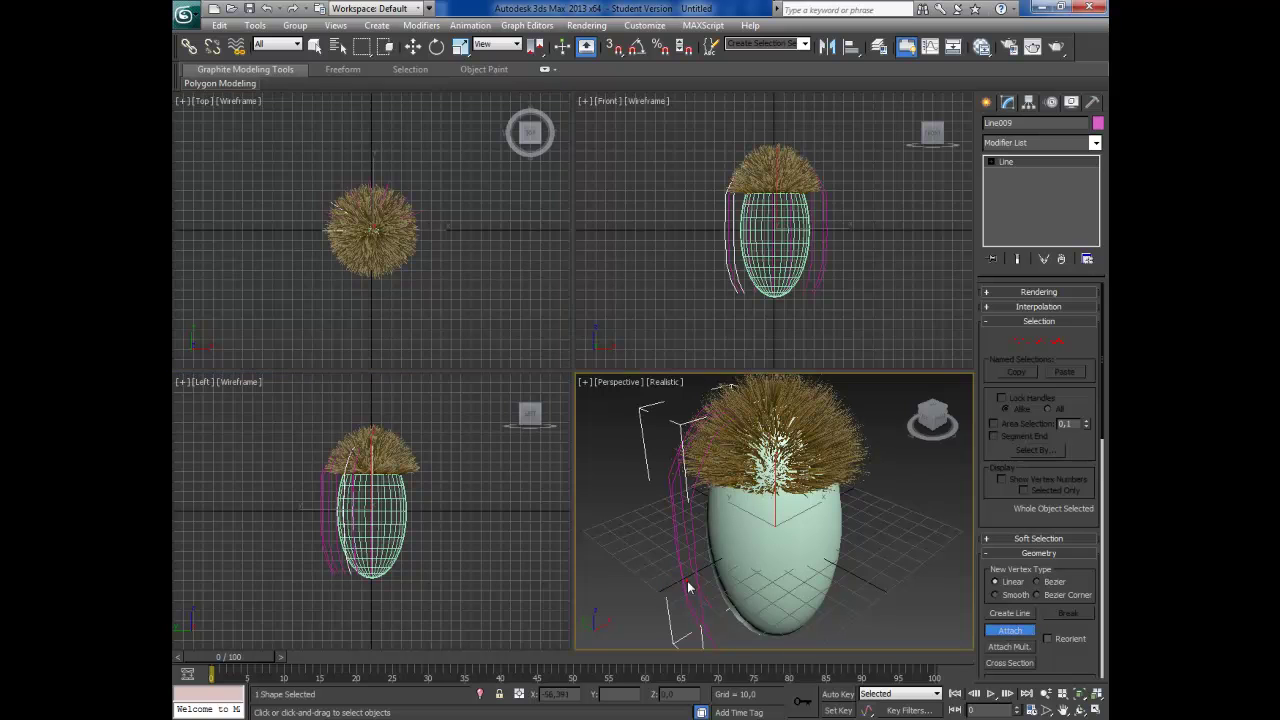
{"action": "left_click", "coordinate": [735, 273]}
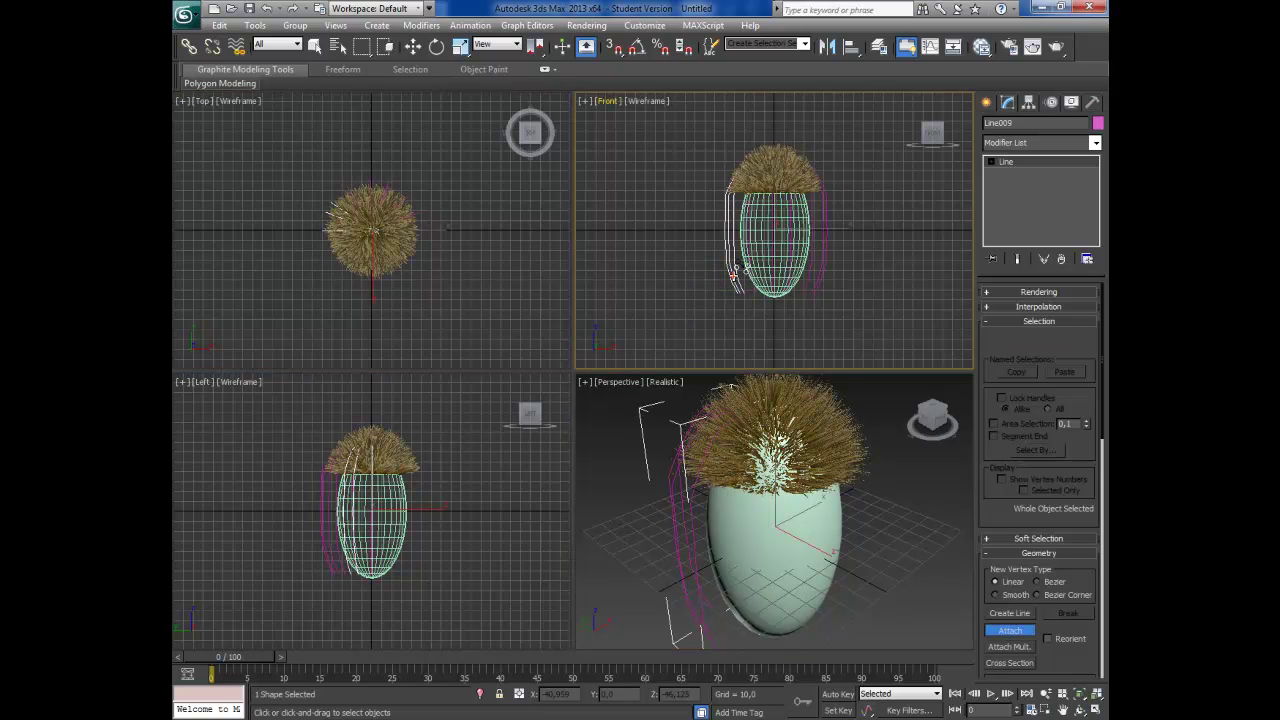
{"action": "left_click", "coordinate": [823, 268]}
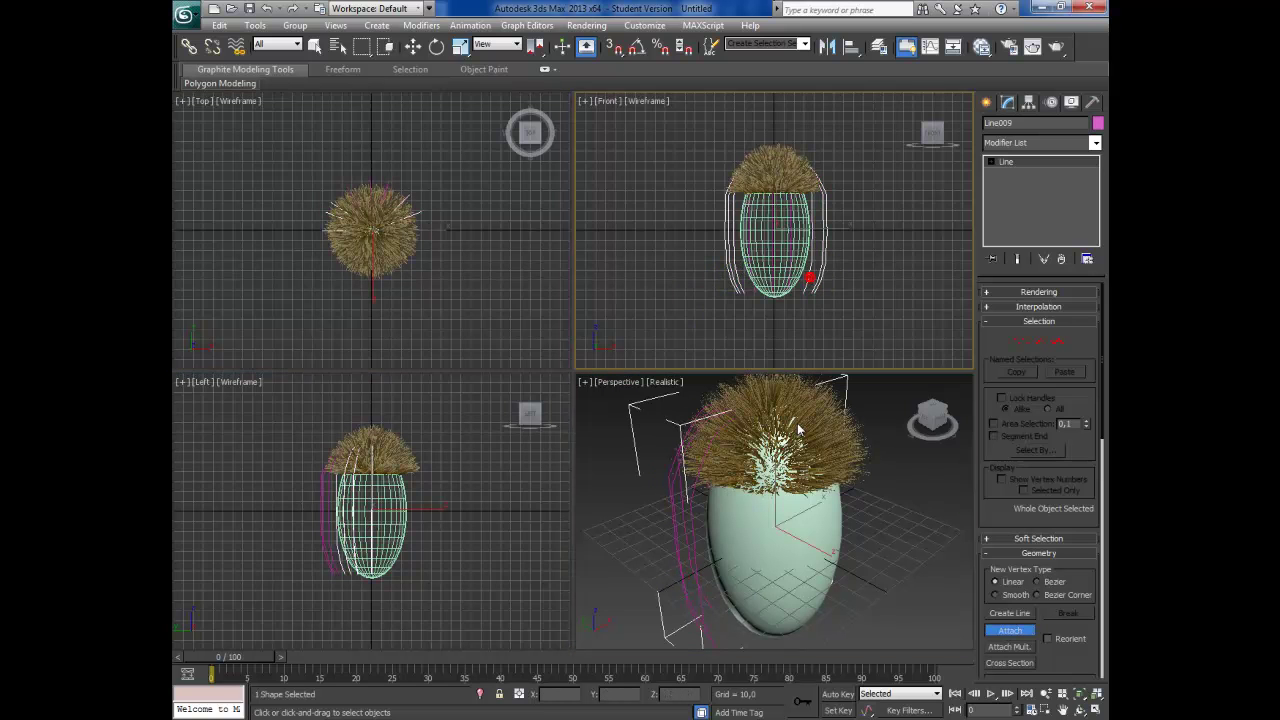
{"action": "left_click", "coordinate": [390, 180]}
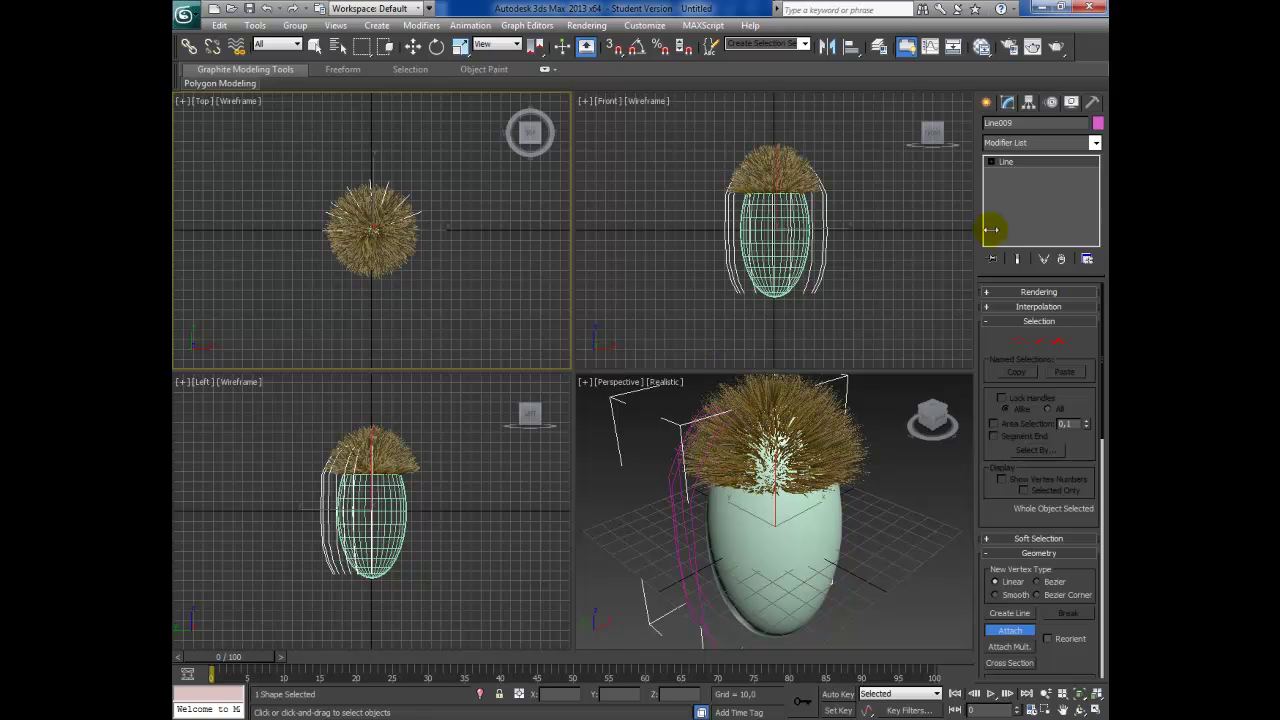
{"action": "left_click", "coordinate": [986, 102]}
{"action": "left_click", "coordinate": [845, 245]}
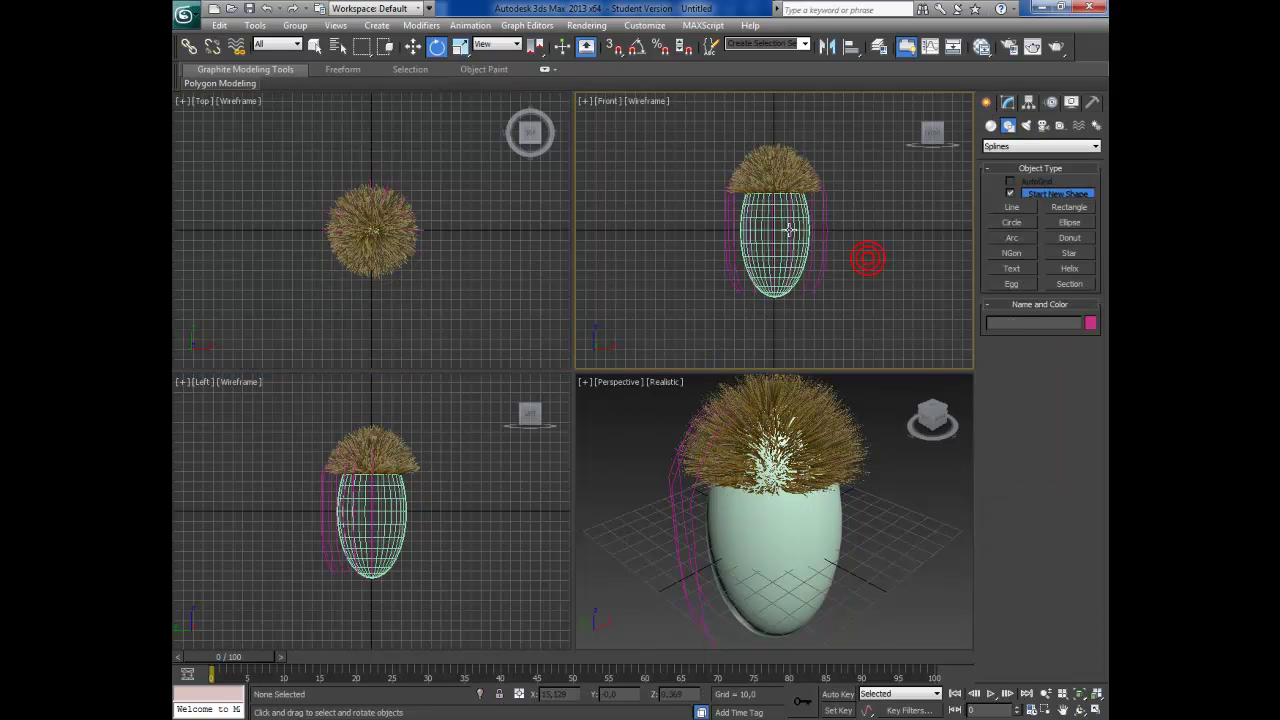
{"action": "key", "text": "e"}
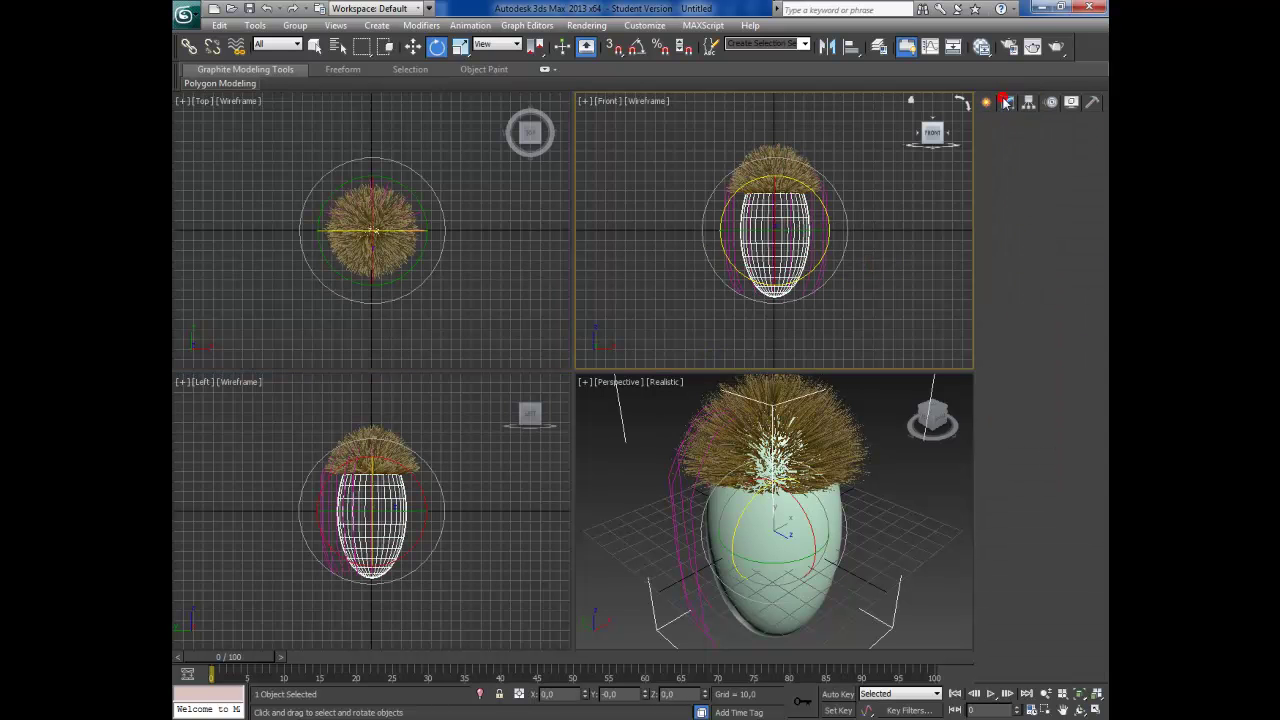
{"action": "left_click", "coordinate": [1008, 102]}
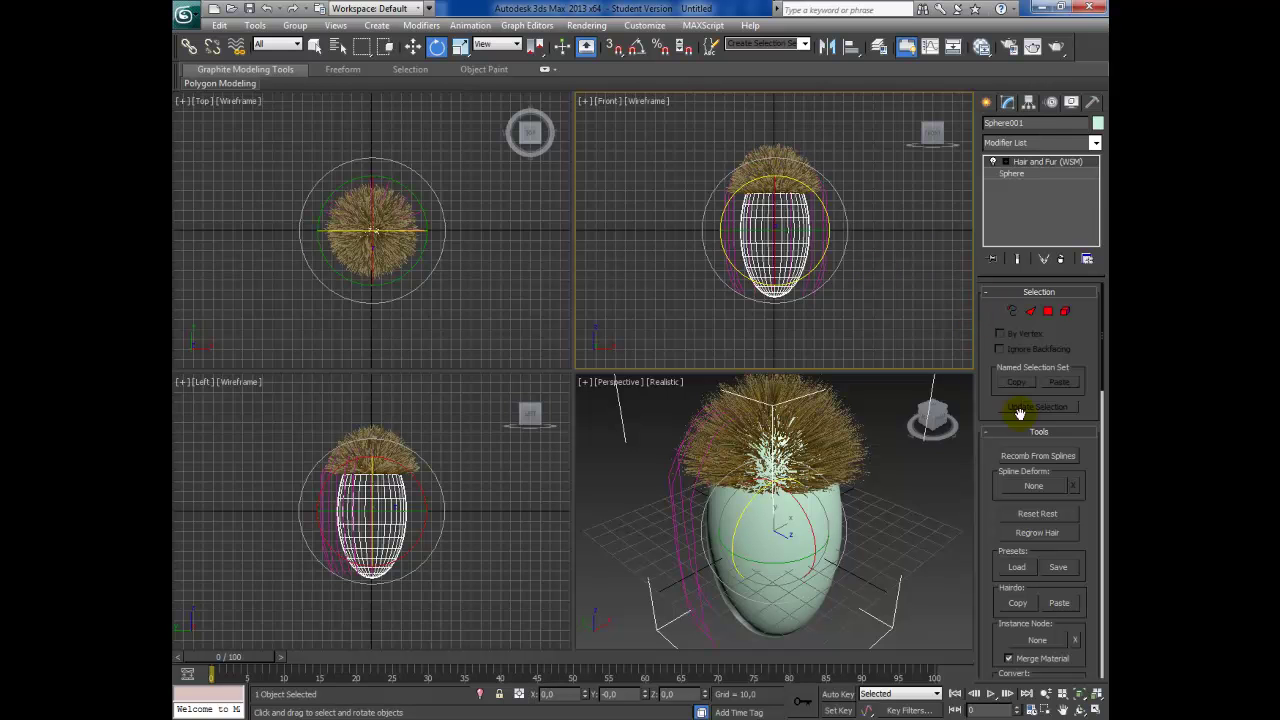
{"action": "left_click", "coordinate": [1030, 458]}
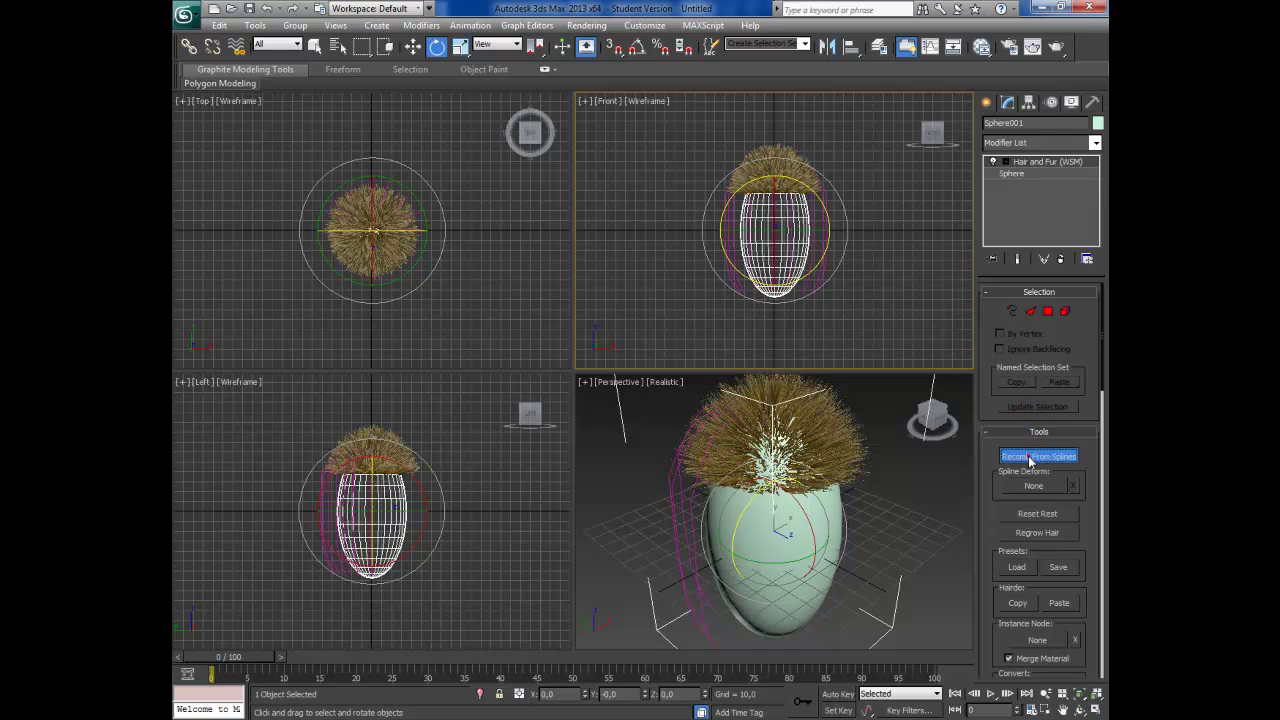
{"action": "left_click", "coordinate": [694, 517]}
{"action": "key", "text": "w"}
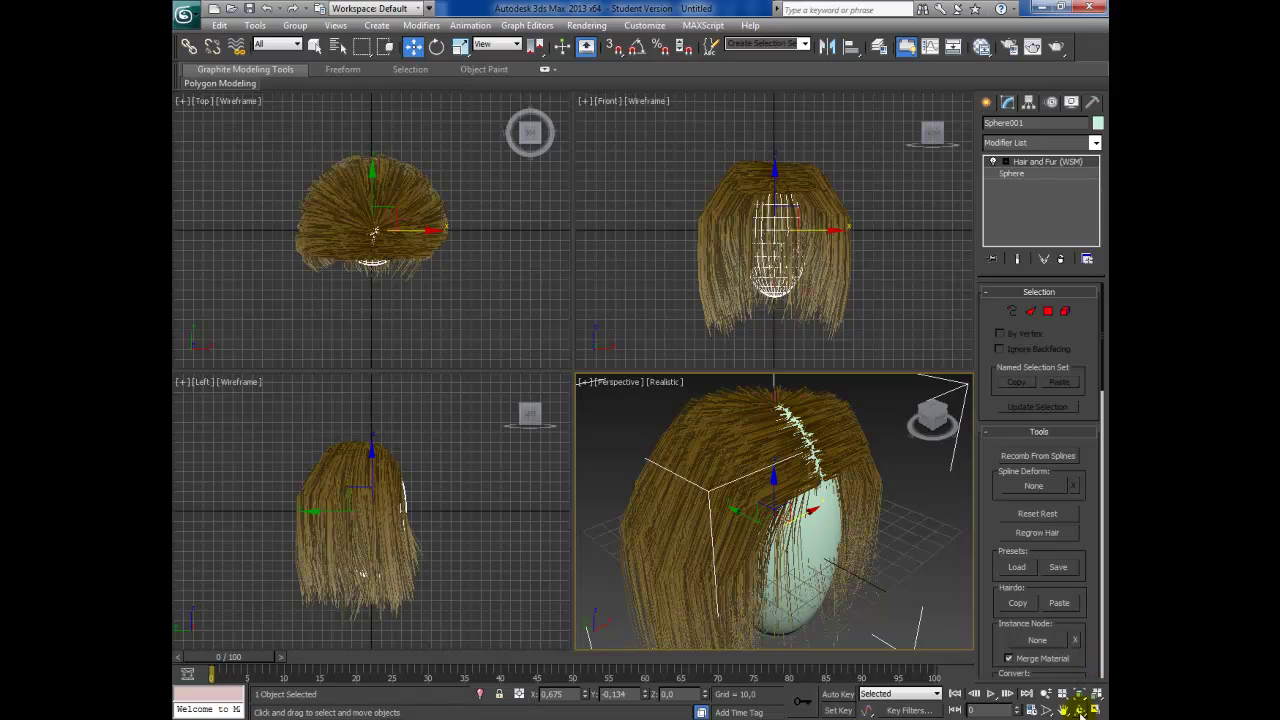
{"action": "left_click", "coordinate": [1079, 710]}
{"action": "mouse_move", "coordinate": [829, 553]}
{"action": "left_mouse_down"}
{"action": "mouse_move", "coordinate": [708, 461]}
{"action": "mouse_move", "coordinate": [608, 549]}
{"action": "mouse_move", "coordinate": [583, 526]}
{"action": "mouse_move", "coordinate": [661, 516]}
{"action": "left_mouse_up"}
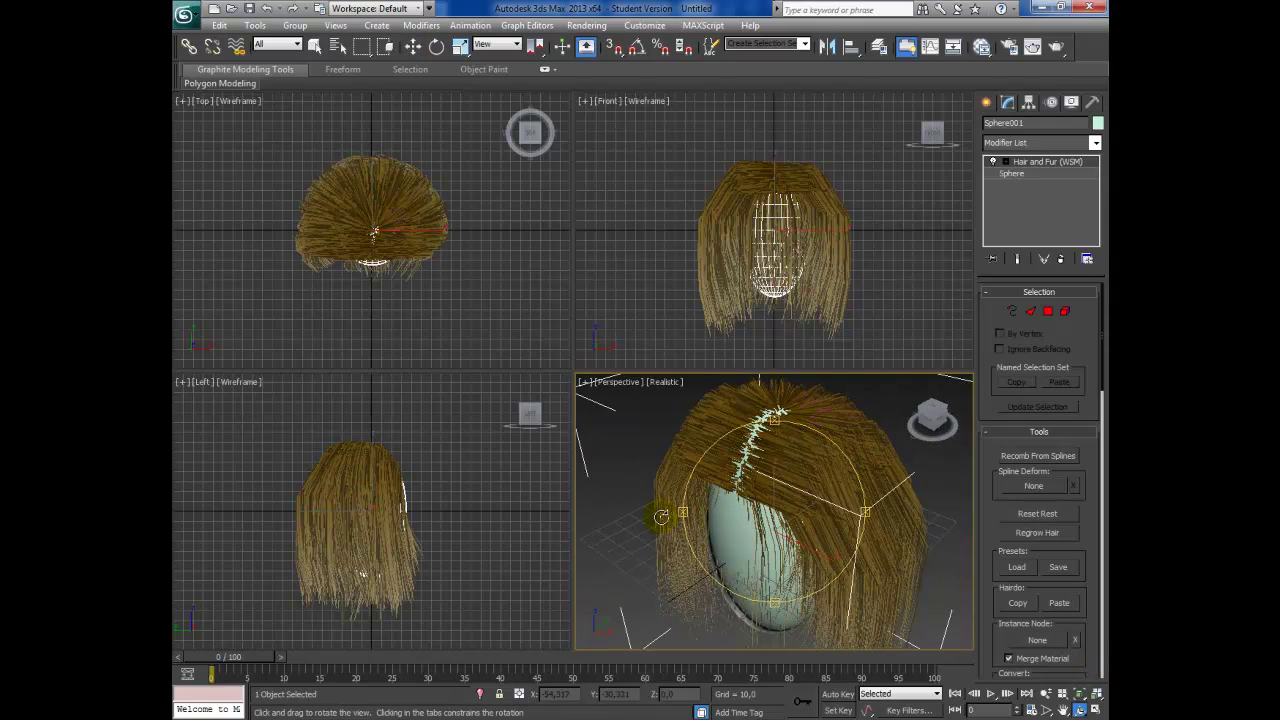
{"action": "left_click_drag", "start_coordinate": [729, 492], "coordinate": [740, 410]}
Expand the Hair and Fur Dynamics rollout and set Mode to Live.
{"action": "left_click_drag", "start_coordinate": [988, 460], "coordinate": [1003, 438]}
{"action": "scroll", "coordinate": [1005, 430], "scroll_direction": "down", "scroll_amount": 3}
{"action": "scroll", "coordinate": [1006, 425], "scroll_direction": "down", "scroll_amount": 3}
{"action": "scroll", "coordinate": [1007, 423], "scroll_direction": "down", "scroll_amount": 3}
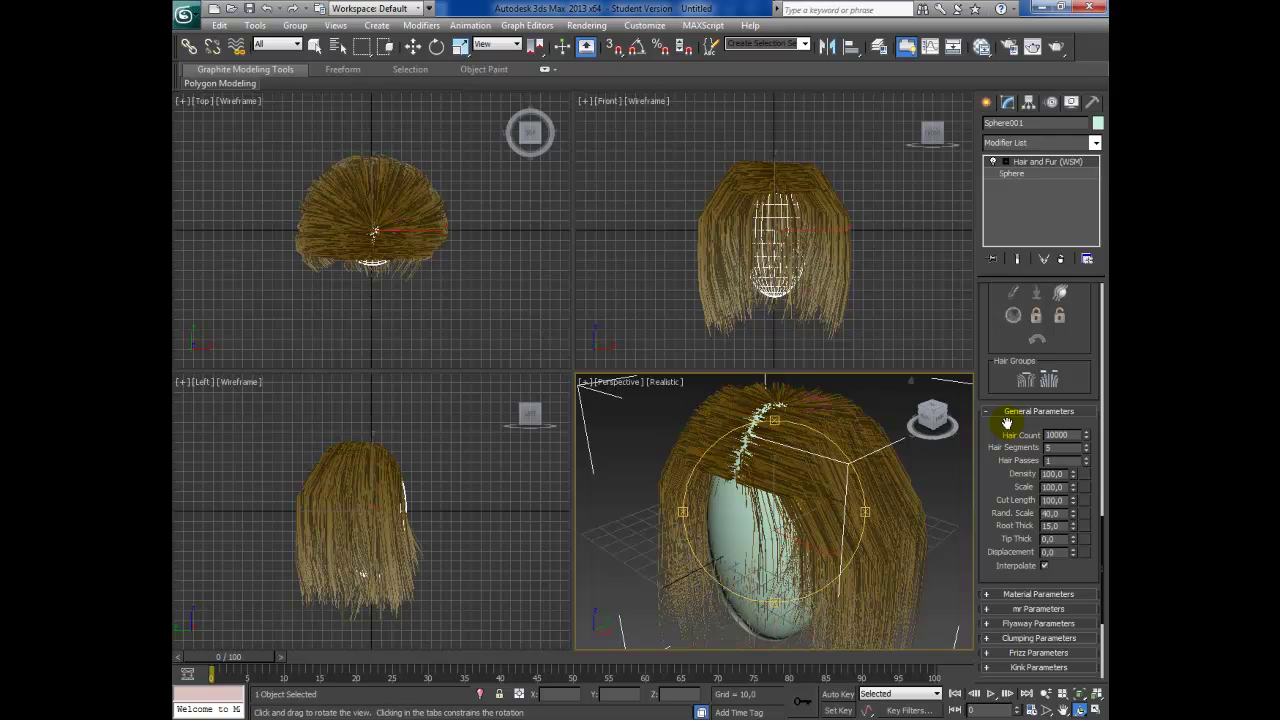
{"action": "scroll", "coordinate": [1007, 425], "scroll_direction": "down", "scroll_amount": 5}
{"action": "scroll", "coordinate": [1008, 430], "scroll_direction": "down", "scroll_amount": 1}
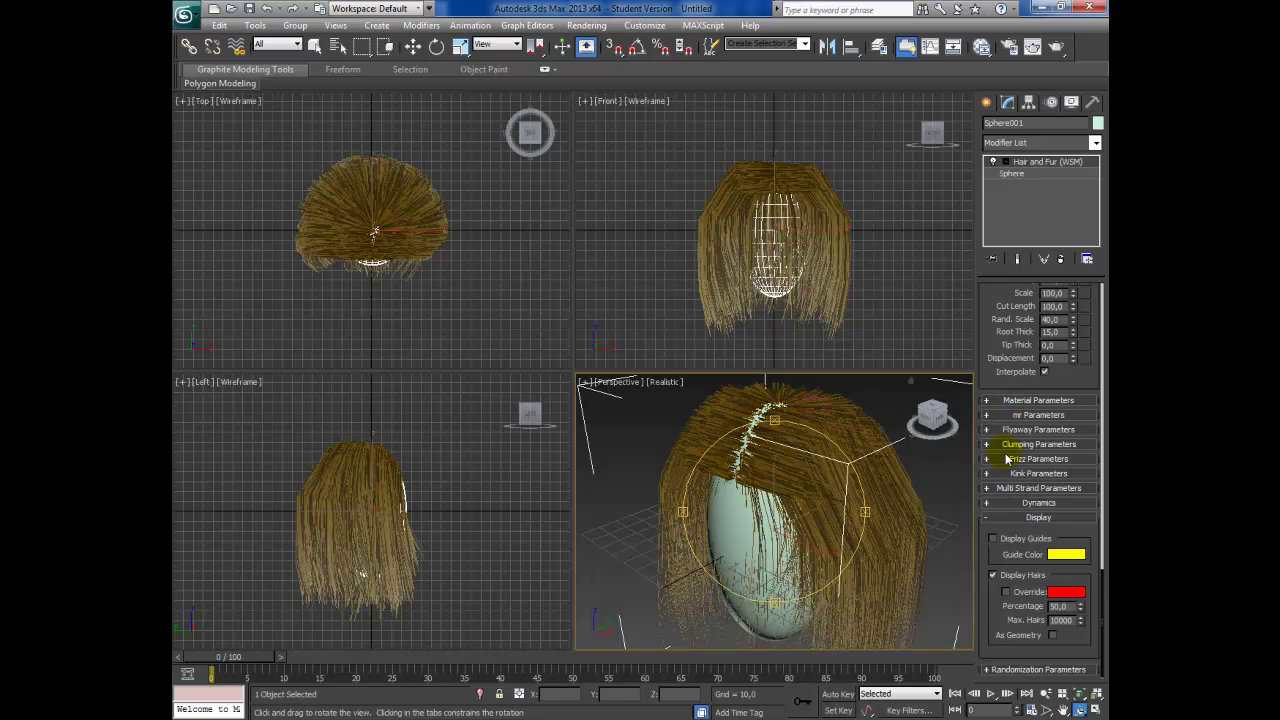
{"action": "scroll", "coordinate": [1007, 459], "scroll_direction": "up", "scroll_amount": 1}
{"action": "scroll", "coordinate": [1007, 463], "scroll_direction": "down", "scroll_amount": 1}
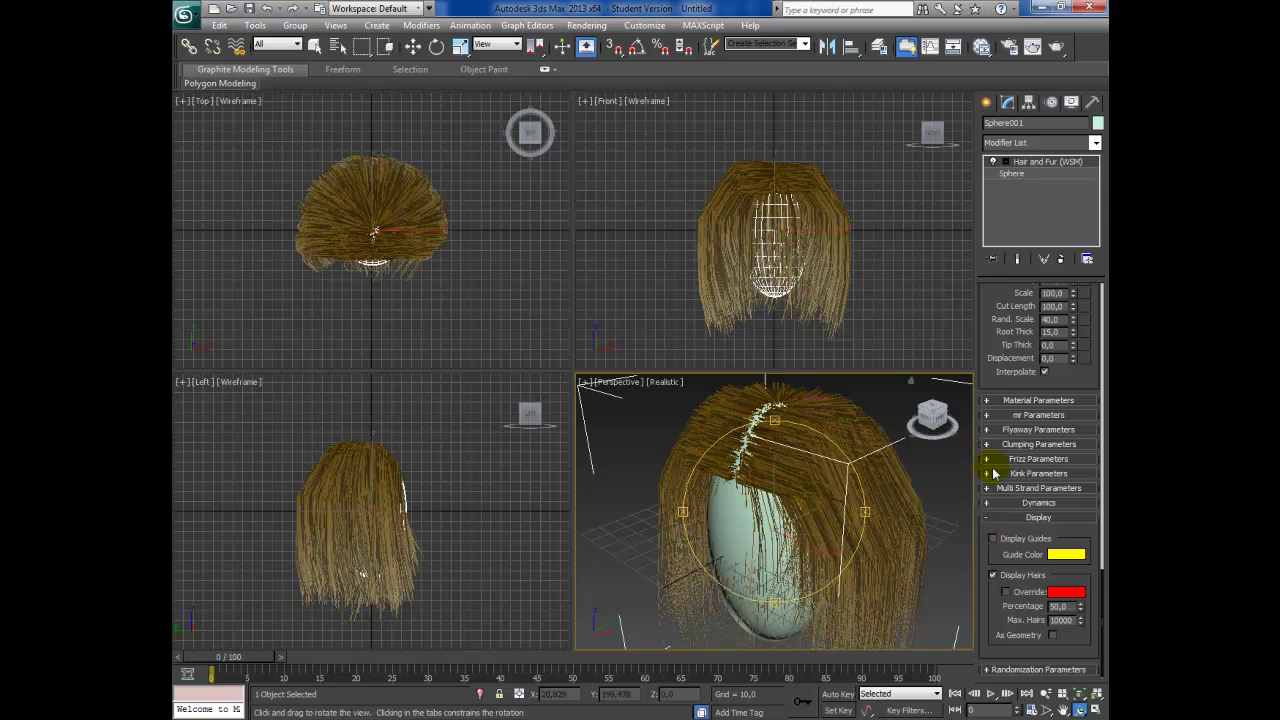
{"action": "left_click", "coordinate": [1000, 502]}
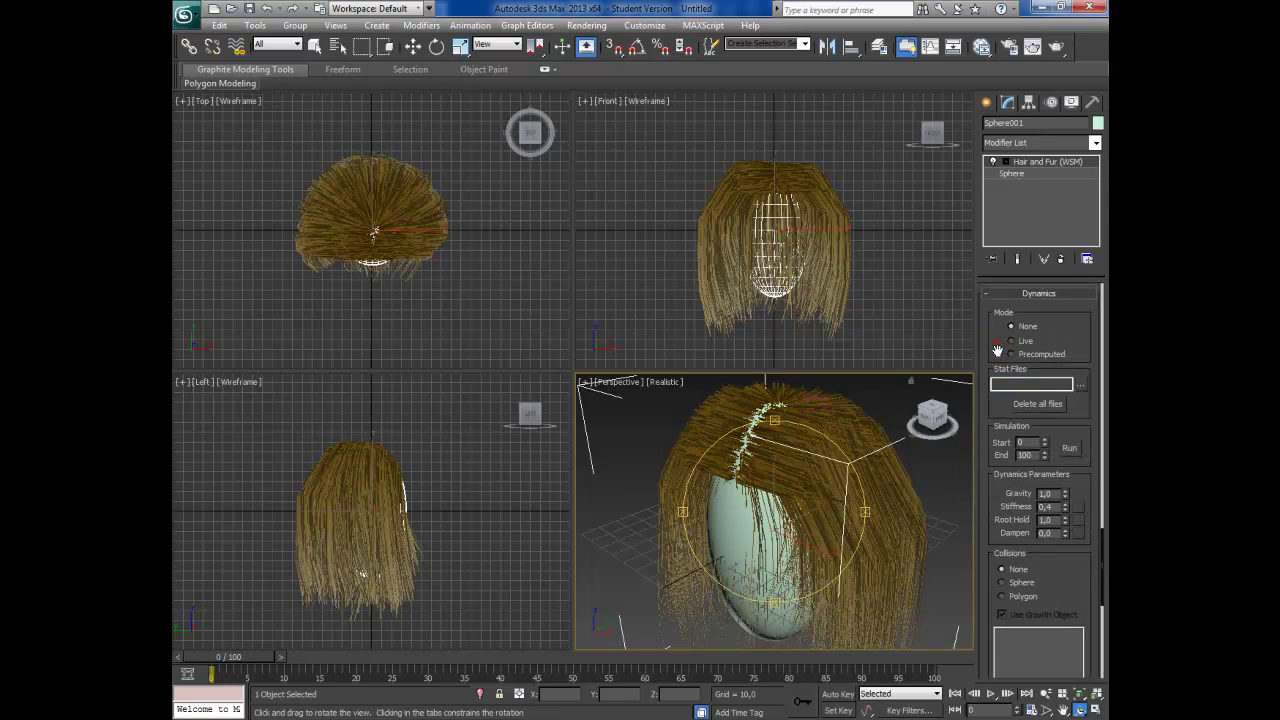
{"action": "left_click_drag", "start_coordinate": [1006, 362], "coordinate": [1020, 516]}
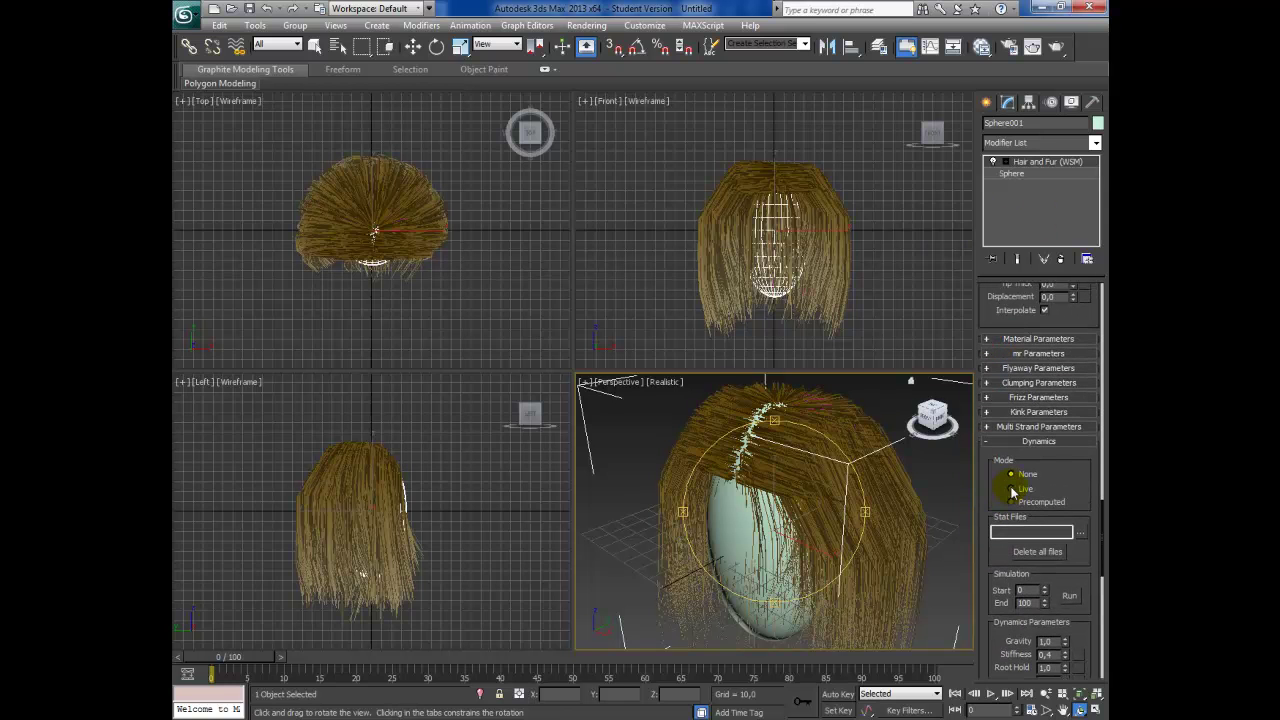
{"action": "left_click", "coordinate": [1011, 488]}
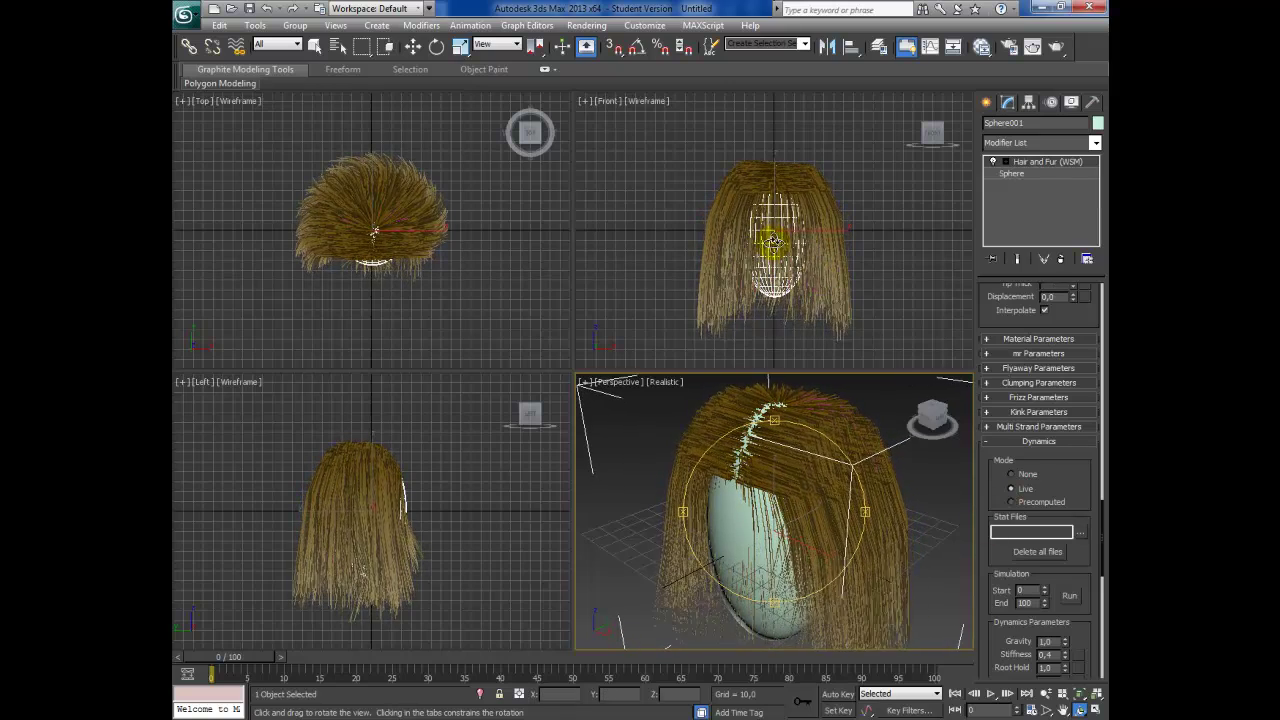
Set hair stiffness to 0.55, root hold to 0.07 and dampen to 0.71.
{"action": "scroll", "coordinate": [997, 558], "scroll_direction": "down", "scroll_amount": 2}
{"action": "scroll", "coordinate": [997, 558], "scroll_direction": "down", "scroll_amount": 2}
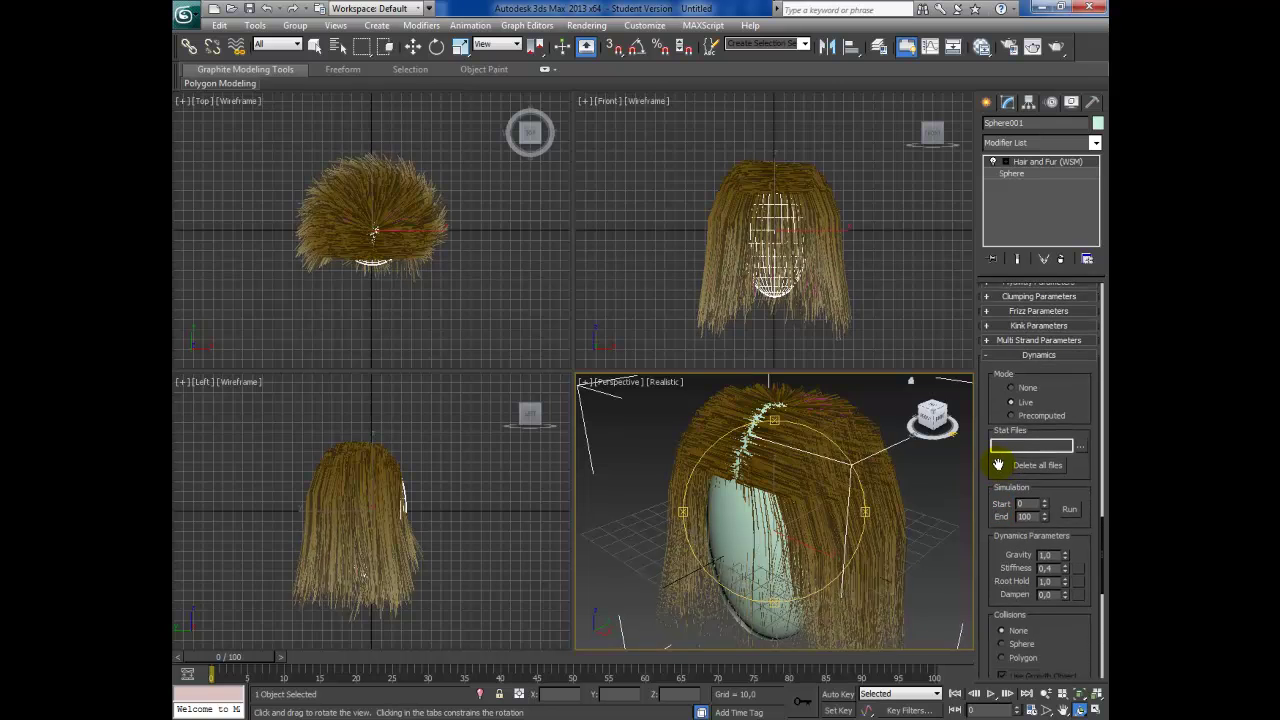
{"action": "scroll", "coordinate": [1010, 565], "scroll_direction": "down", "scroll_amount": 2}
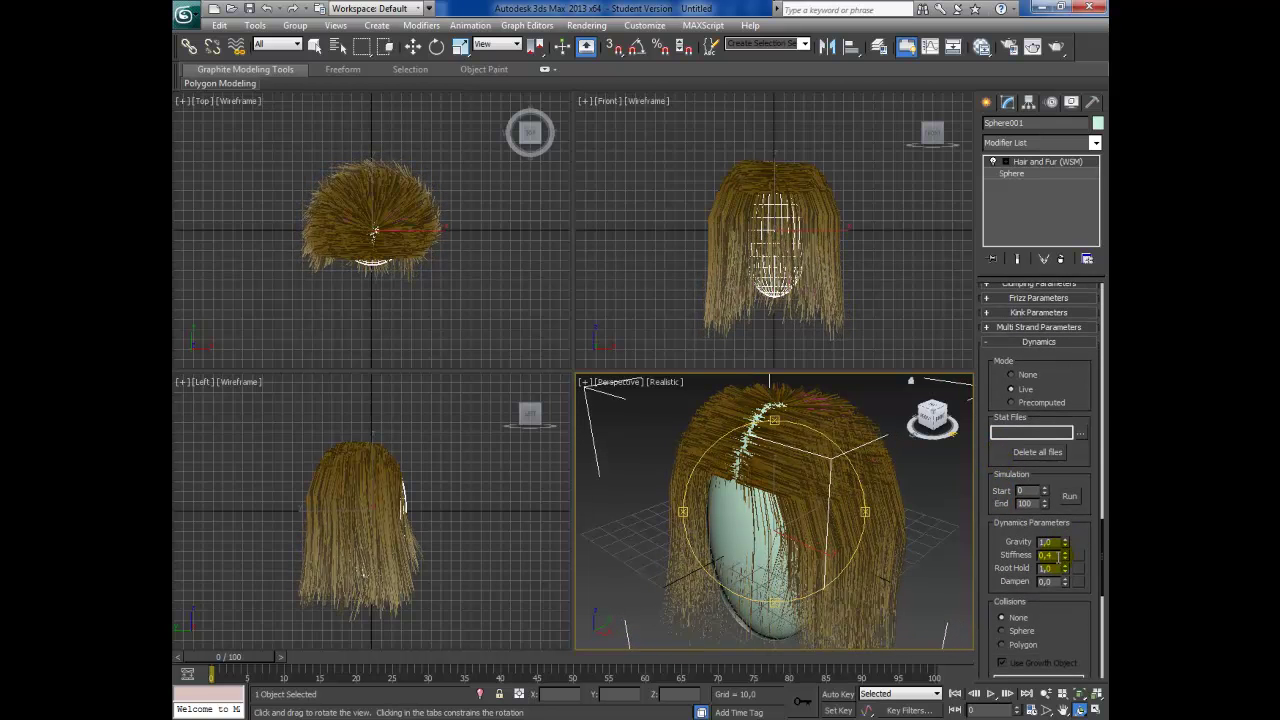
{"action": "scroll", "coordinate": [998, 520], "scroll_direction": "down", "scroll_amount": 3}
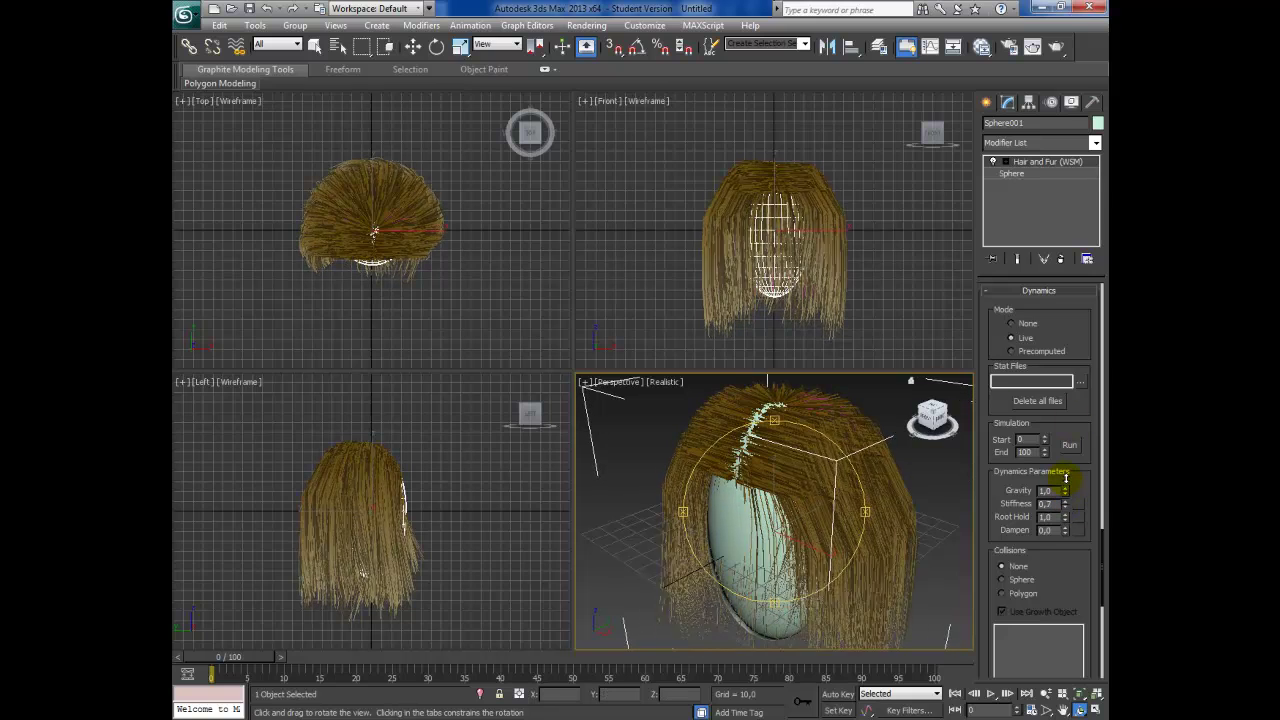
{"action": "left_click_drag", "start_coordinate": [1066, 496], "coordinate": [1065, 451]}
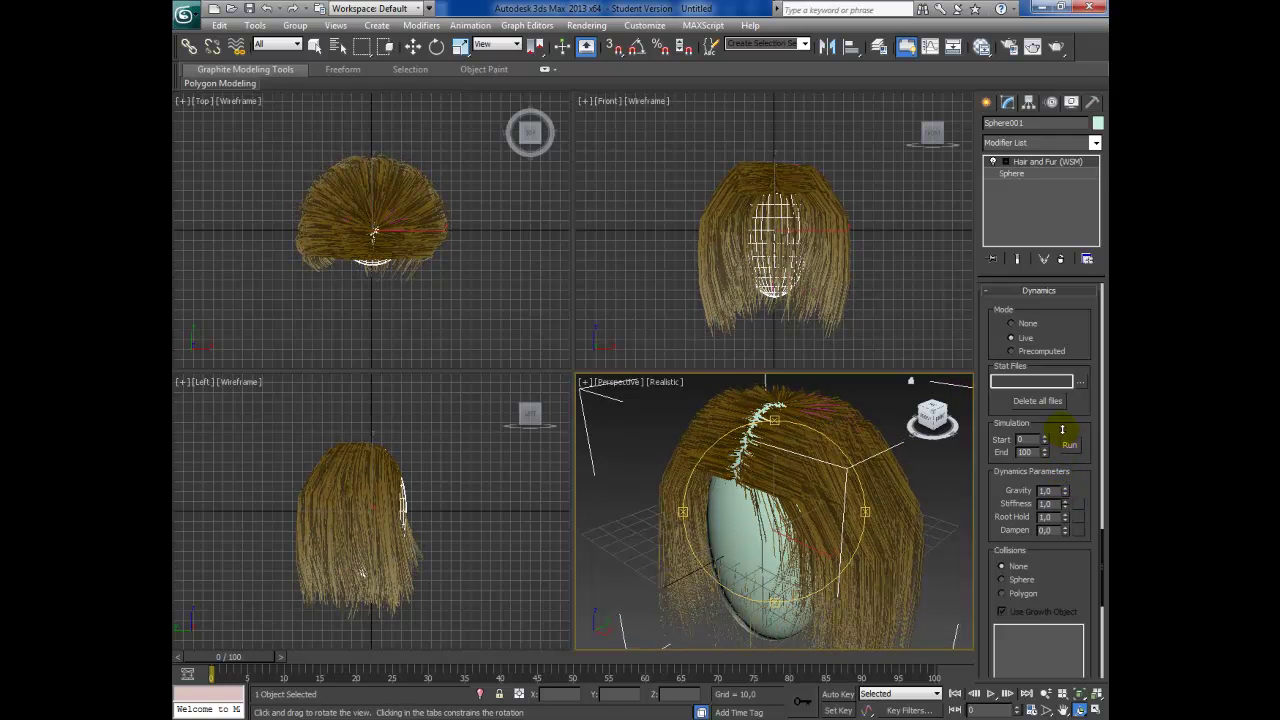
{"action": "left_click_drag", "start_coordinate": [1066, 513], "coordinate": [1066, 525]}
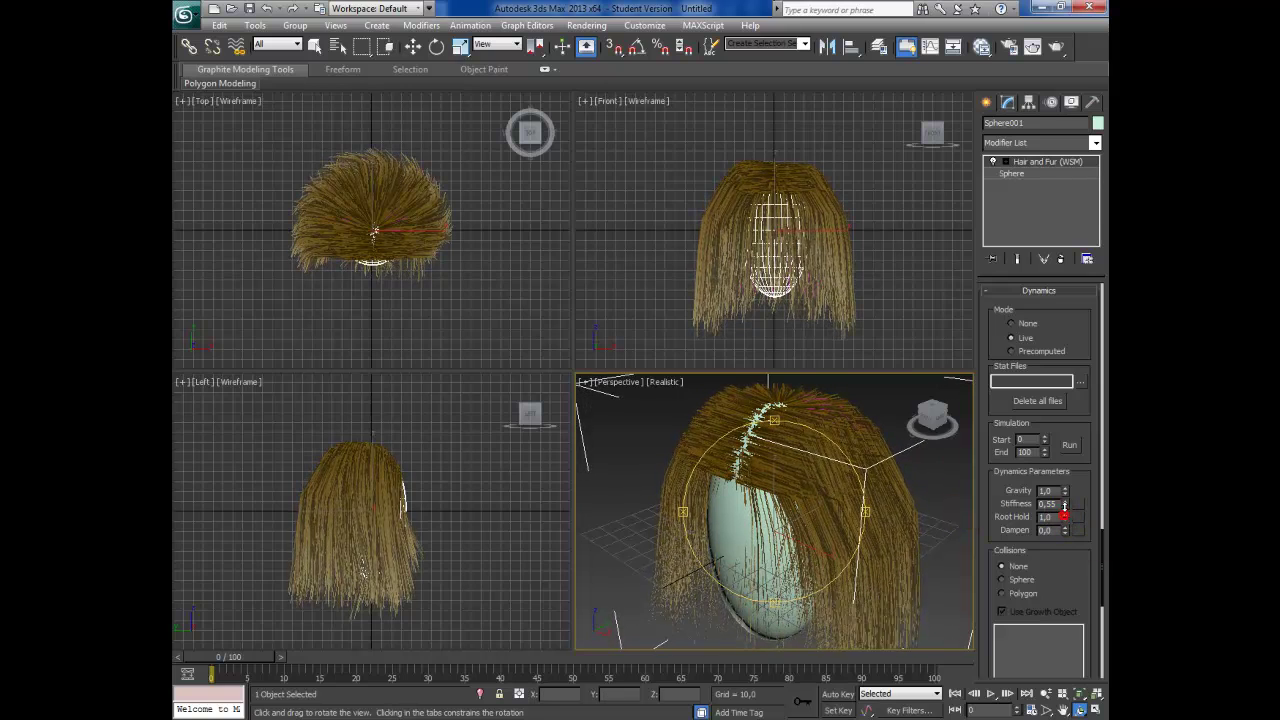
{"action": "left_click_drag", "start_coordinate": [1066, 527], "coordinate": [1057, 588]}
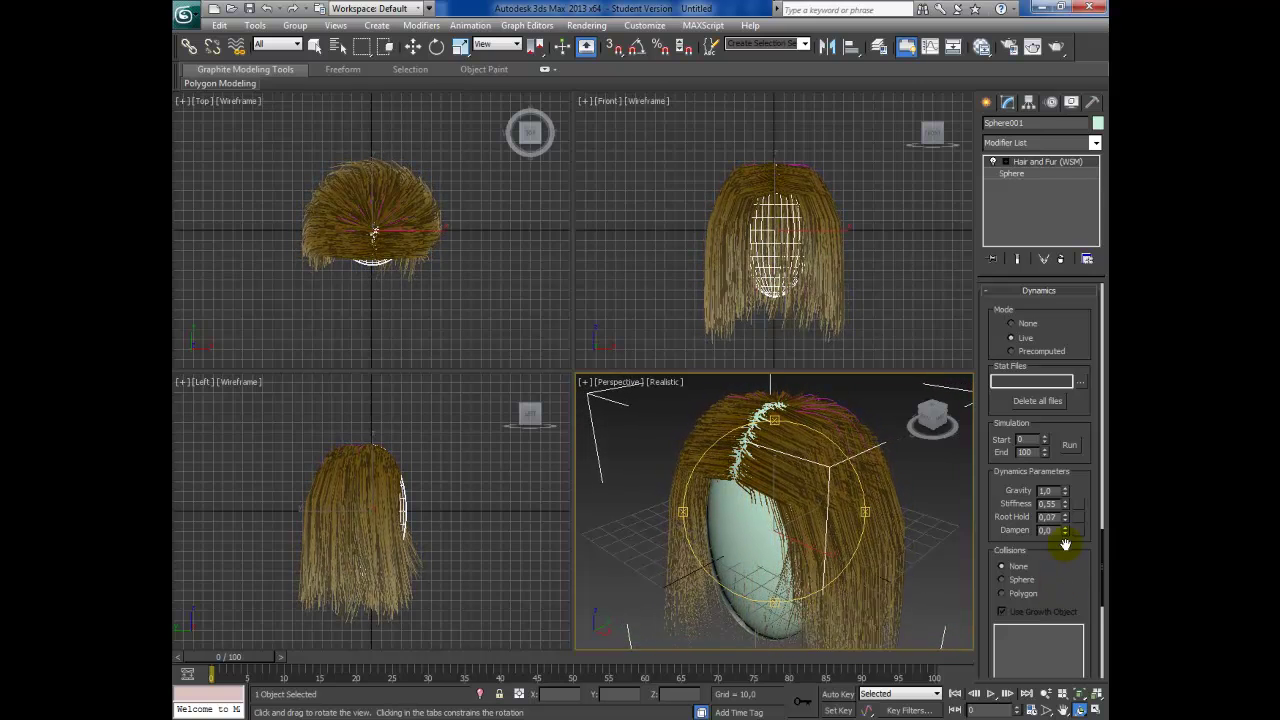
{"action": "left_click_drag", "start_coordinate": [1066, 530], "coordinate": [1065, 460]}
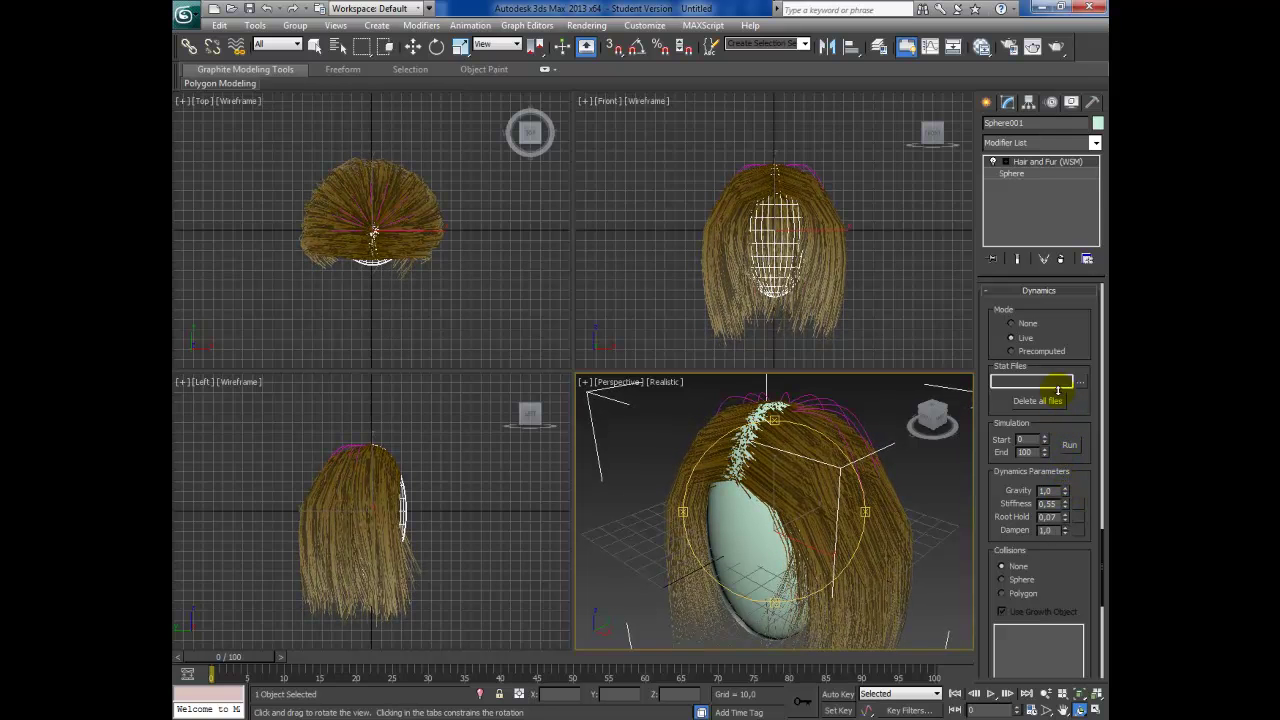
{"action": "left_click_drag", "start_coordinate": [1073, 525], "coordinate": [1073, 467]}
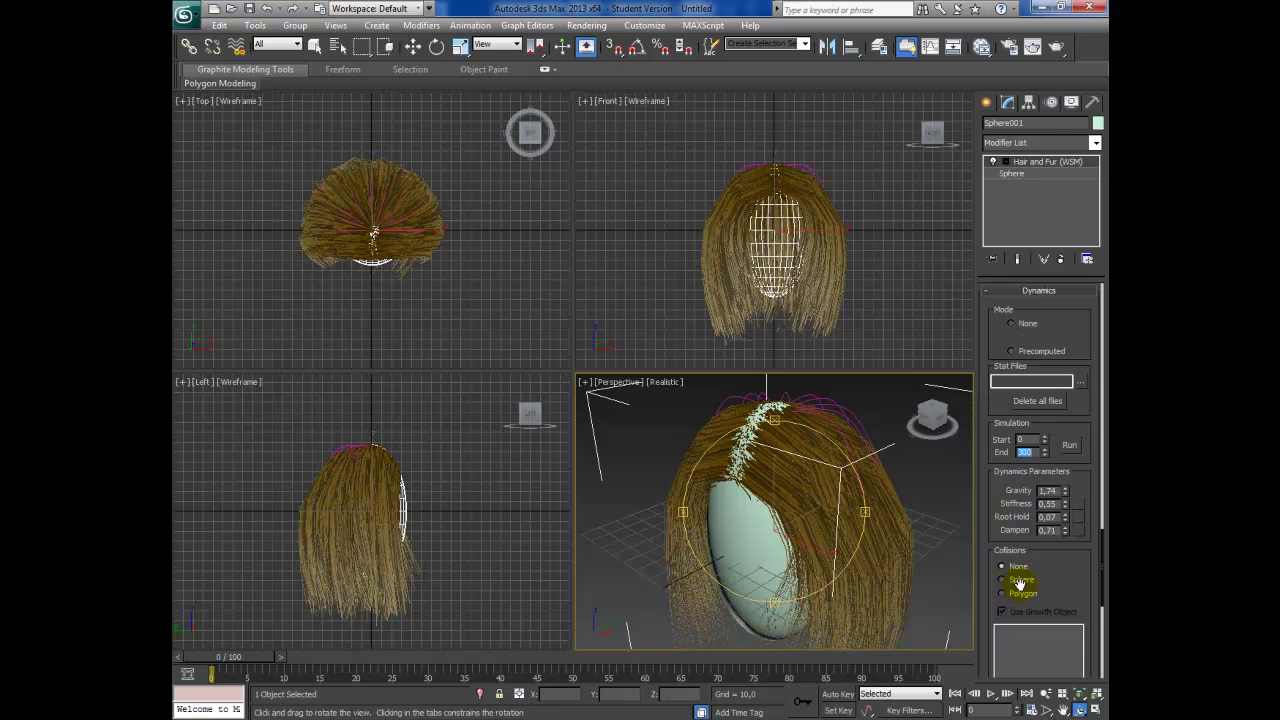
Set simulation end to 300 and Sphere collisions, adding the egg head as the collider.
{"action": "left_click_drag", "start_coordinate": [1050, 580], "coordinate": [1050, 486]}
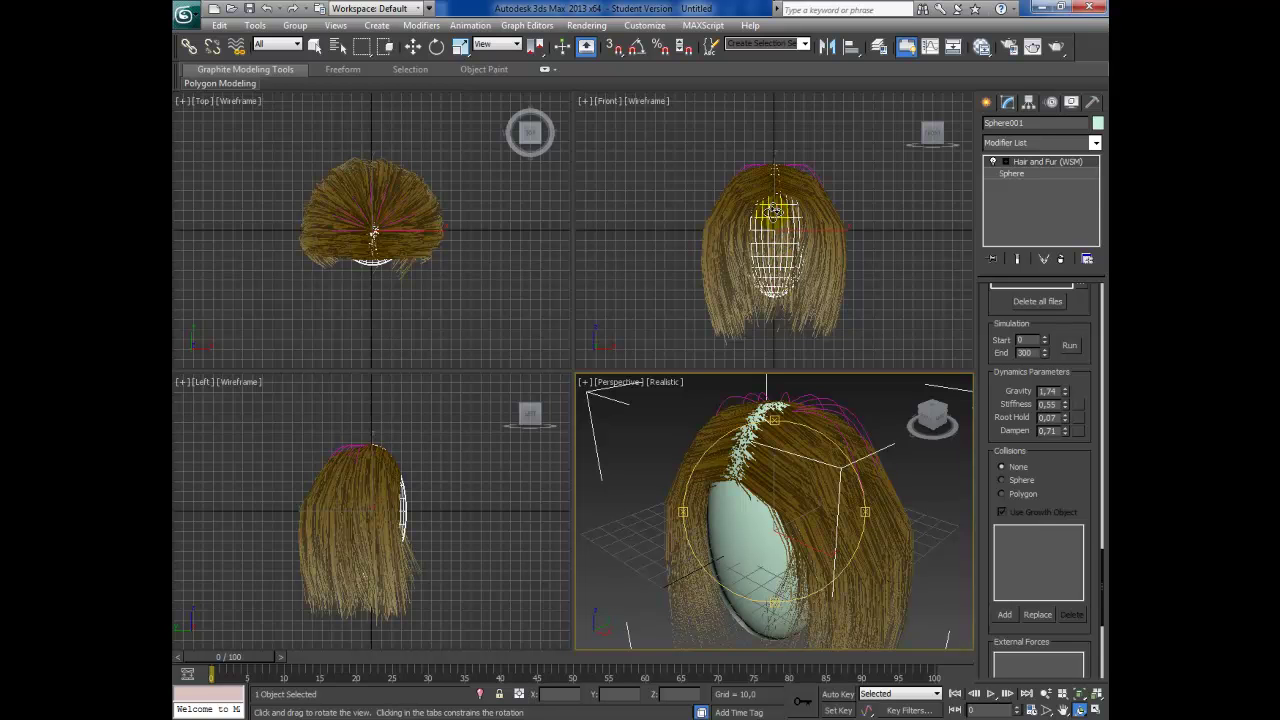
{"action": "left_click", "coordinate": [1001, 481]}
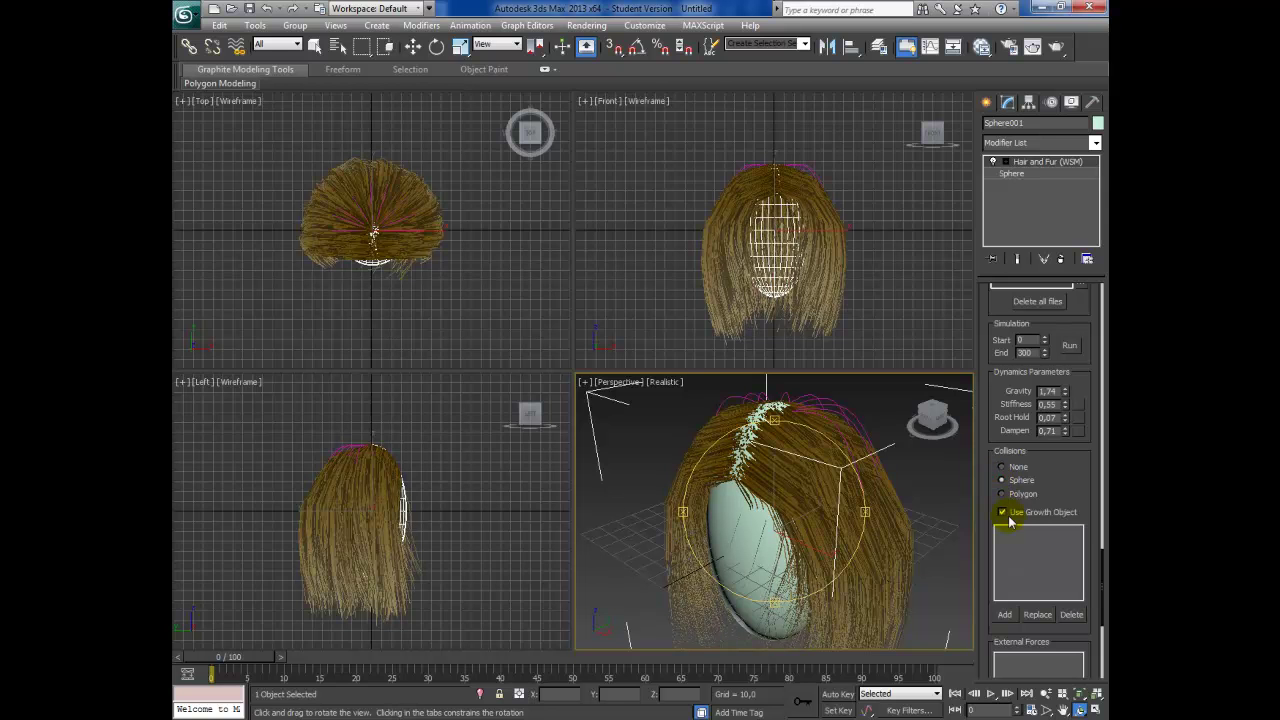
{"action": "left_click", "coordinate": [1005, 614]}
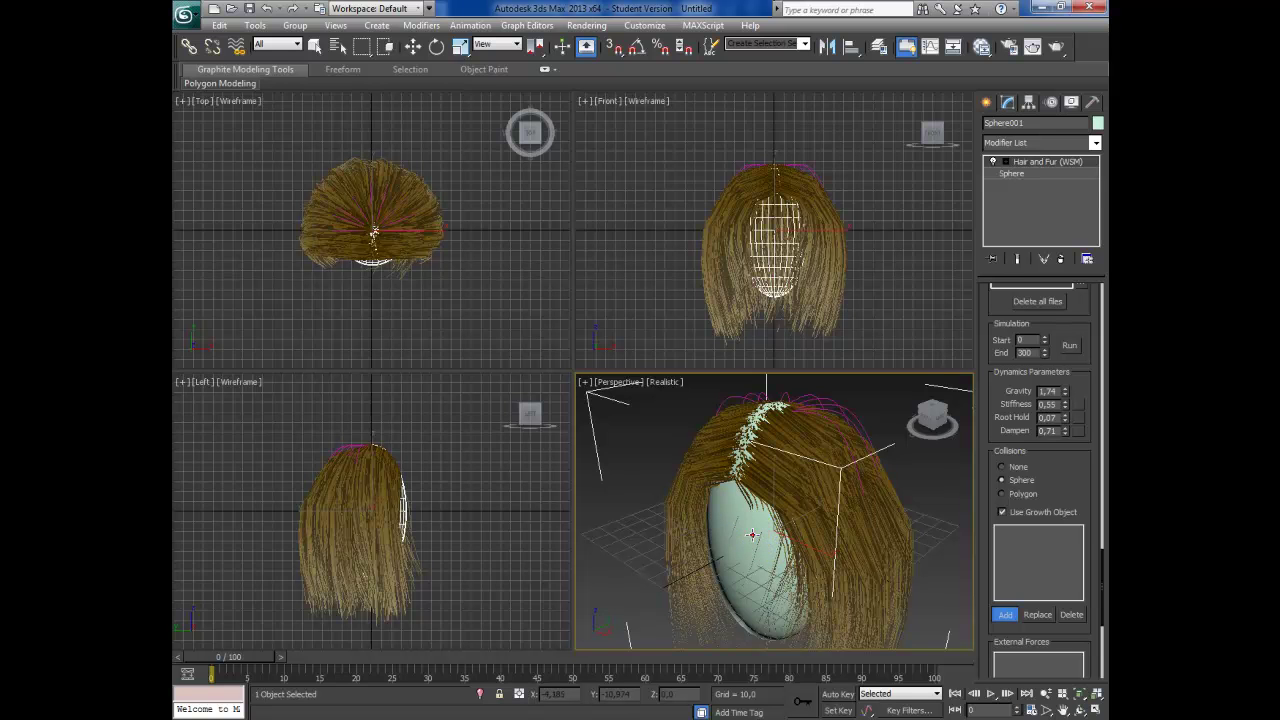
{"action": "left_click", "coordinate": [836, 525]}
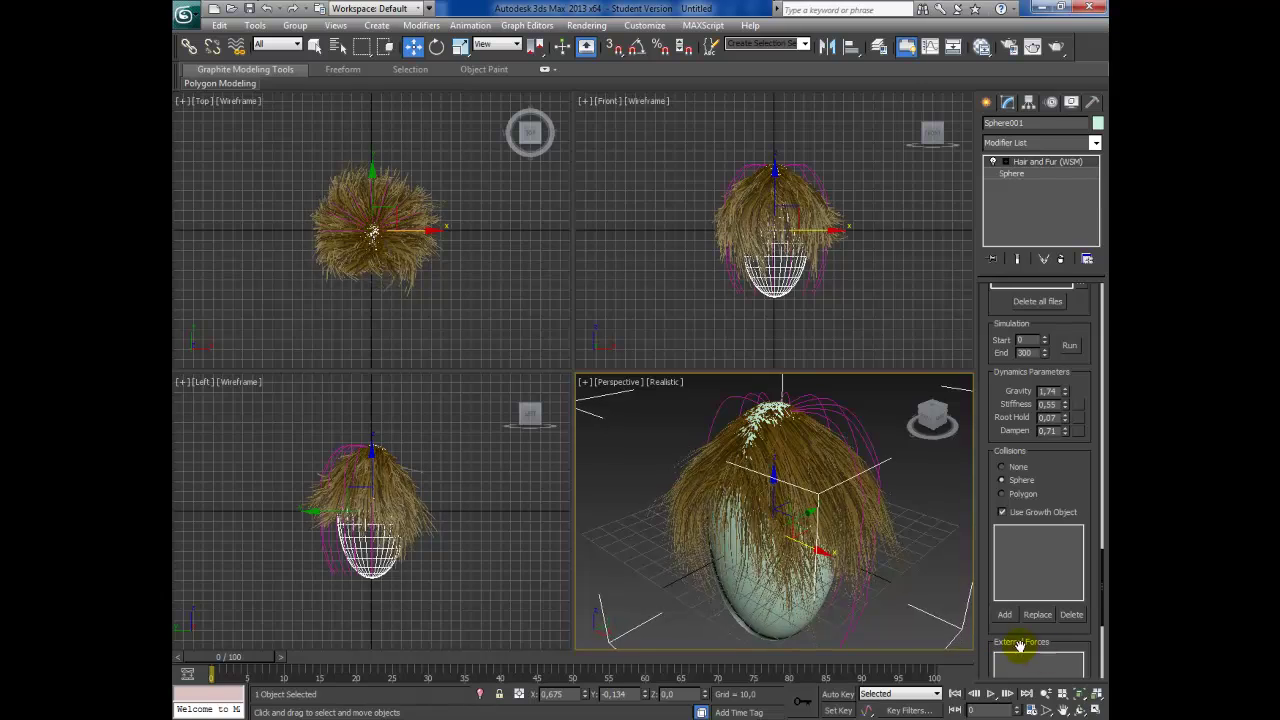
Orbit the perspective view to inspect the draped hair and set gravity to 1.74.
{"action": "left_click", "coordinate": [1080, 709]}
{"action": "left_click_drag", "start_coordinate": [783, 495], "coordinate": [786, 417]}
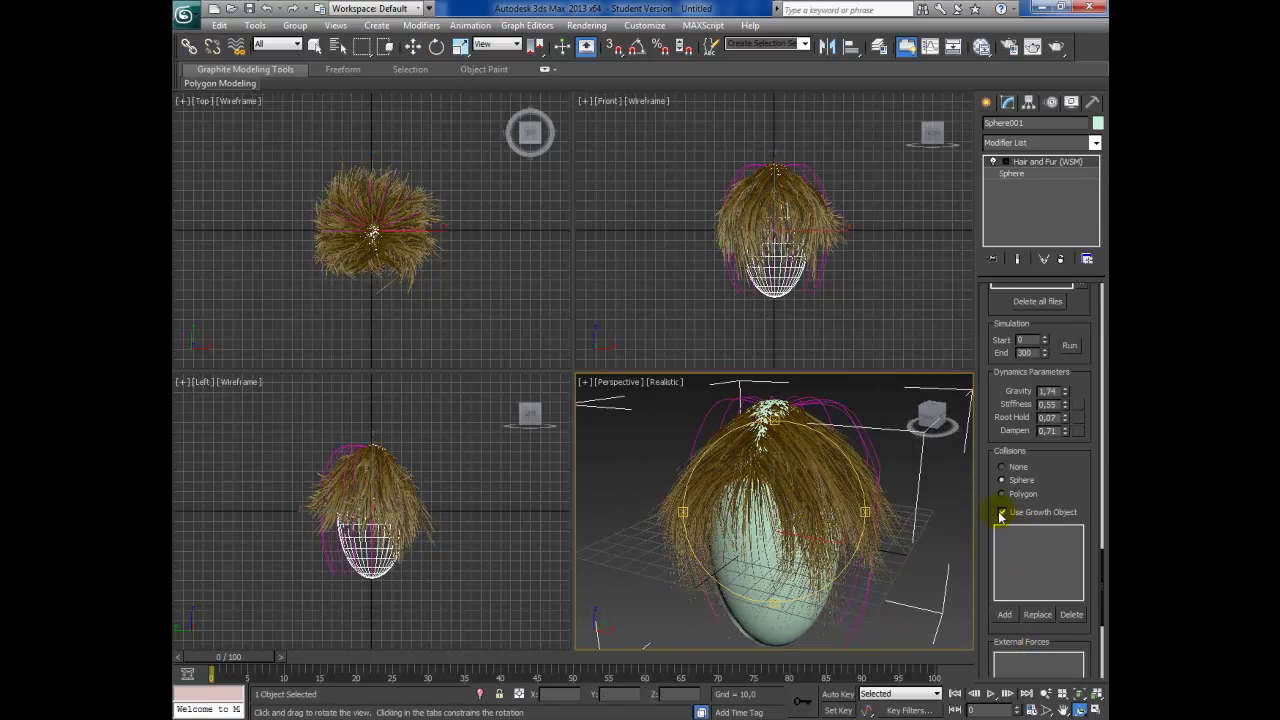
{"action": "mouse_move", "coordinate": [764, 533]}
{"action": "left_mouse_down"}
{"action": "mouse_move", "coordinate": [773, 366]}
{"action": "mouse_move", "coordinate": [773, 519]}
{"action": "left_mouse_up"}
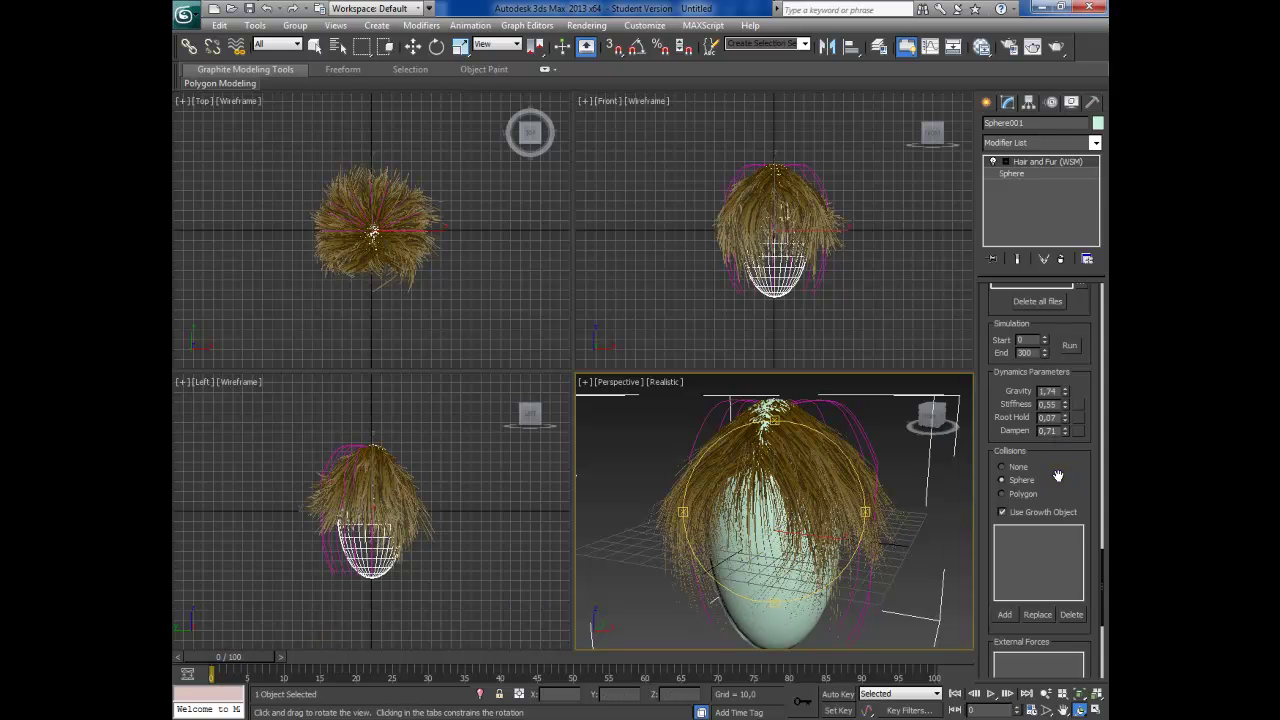
{"action": "left_click_drag", "start_coordinate": [1058, 476], "coordinate": [1058, 430]}
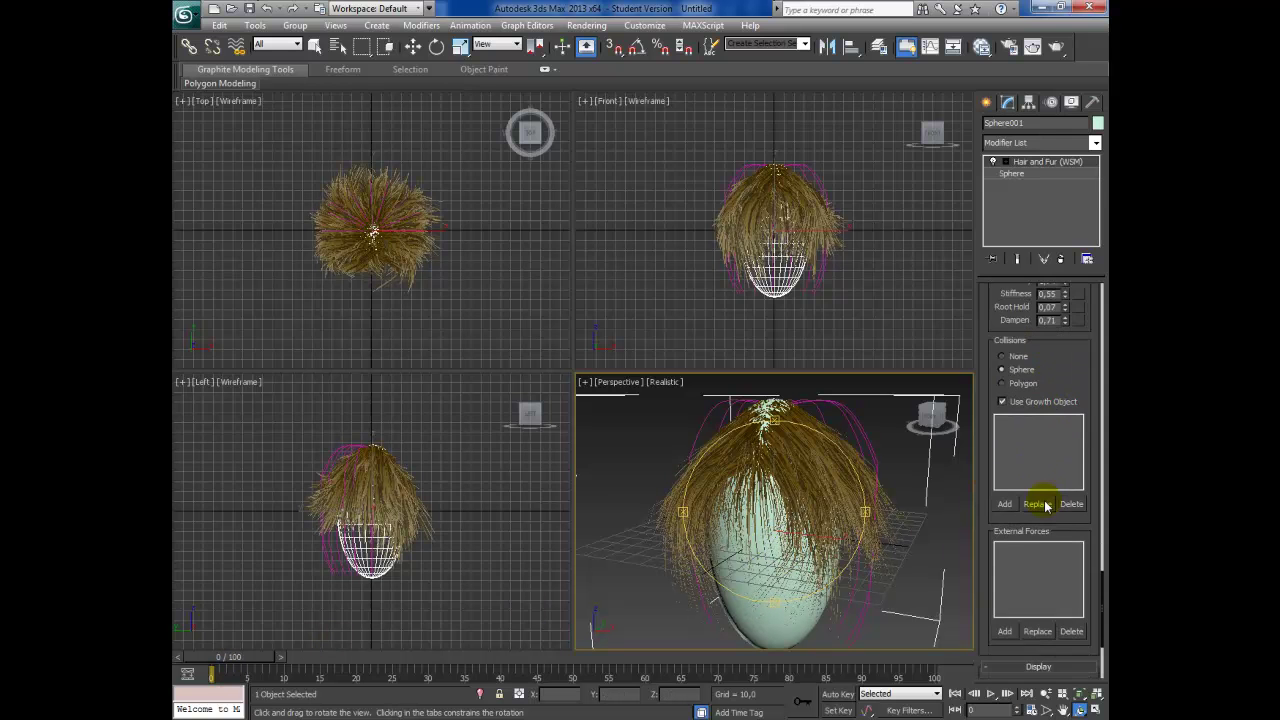
Create a Wind space-warp force, Wind001, beside the head in the Left view.
{"action": "scroll", "coordinate": [1043, 500], "scroll_direction": "down", "scroll_amount": 2}
{"action": "scroll", "coordinate": [1010, 540], "scroll_direction": "down", "scroll_amount": 2}
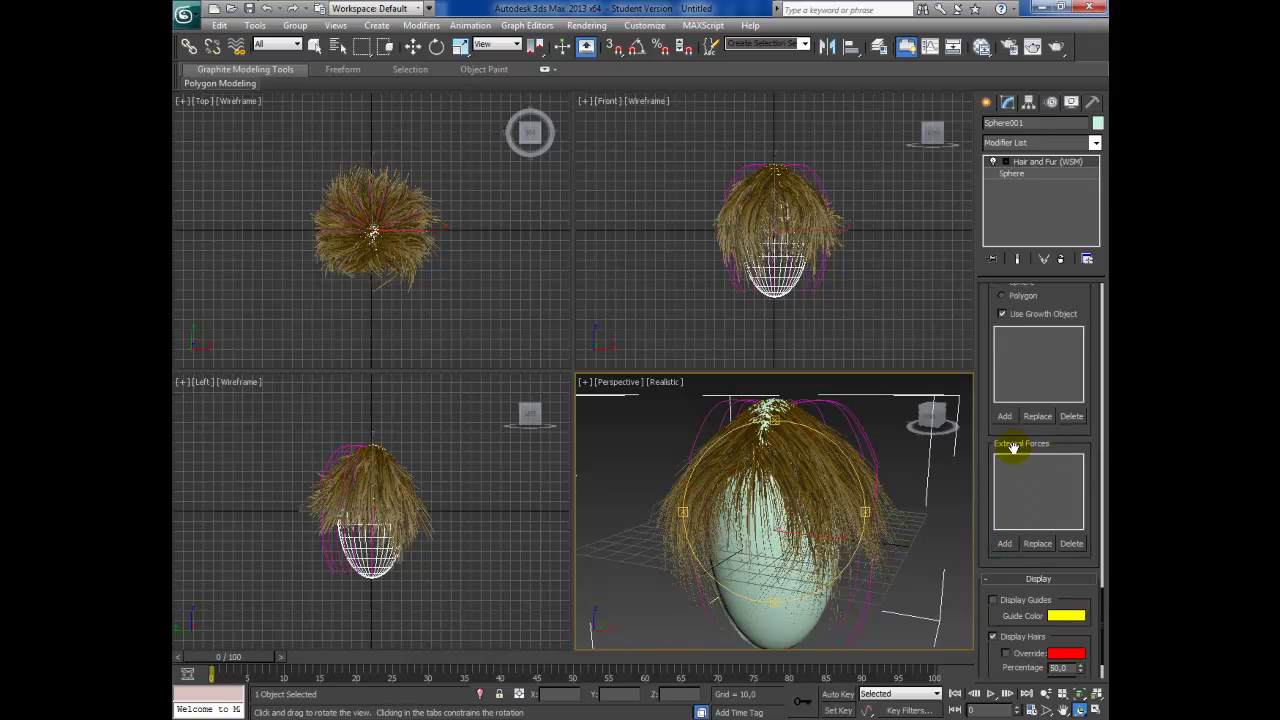
{"action": "left_click", "coordinate": [988, 103]}
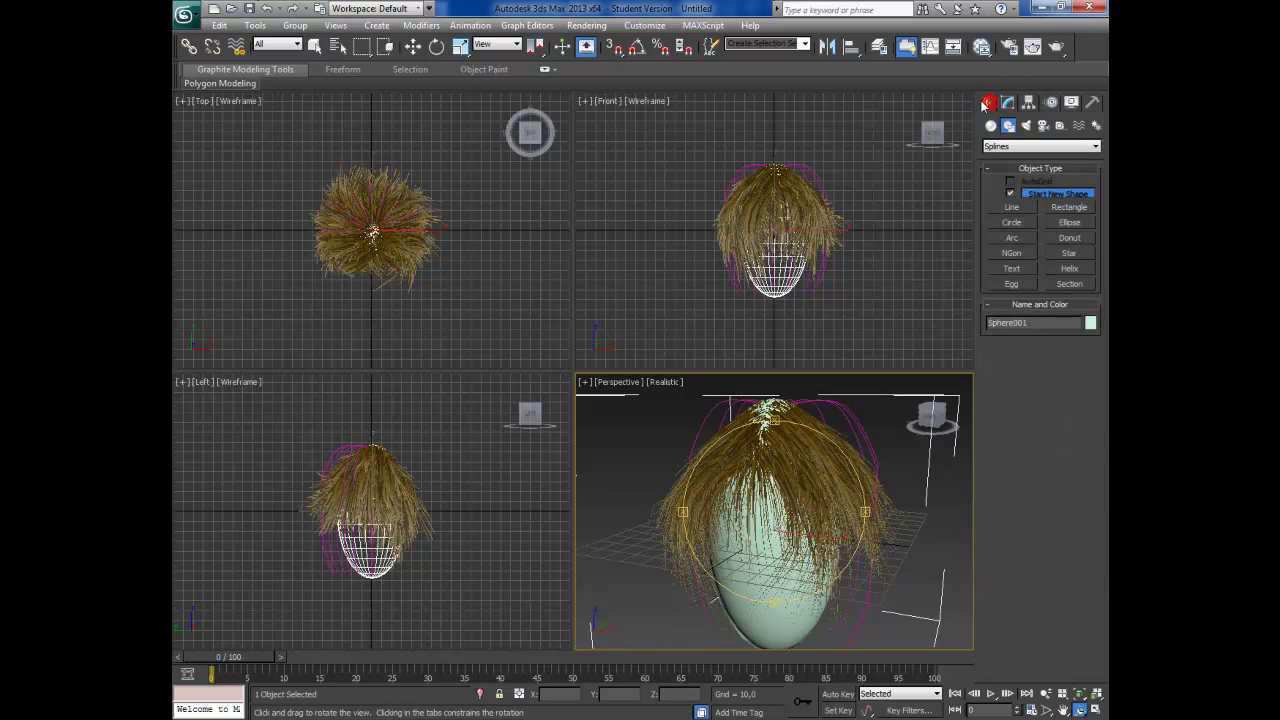
{"action": "left_click", "coordinate": [1080, 126]}
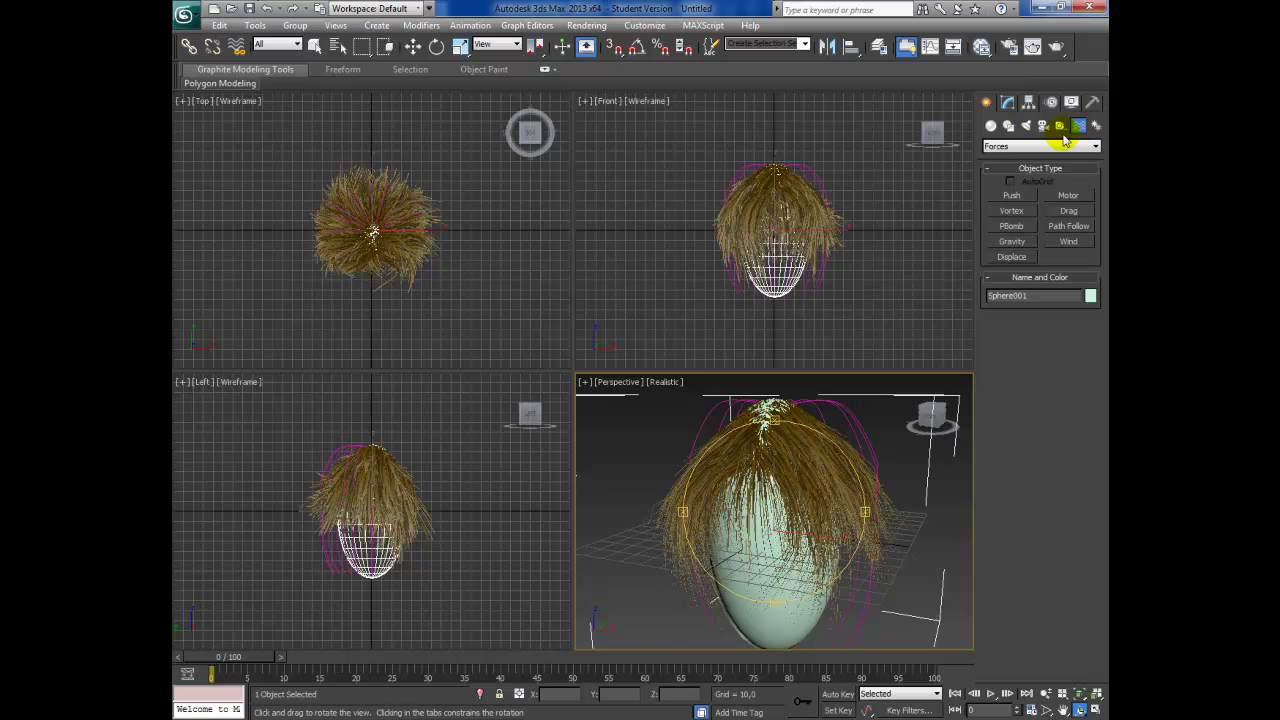
{"action": "left_click", "coordinate": [1062, 146]}
{"action": "left_click", "coordinate": [1030, 156]}
{"action": "left_click", "coordinate": [1070, 242]}
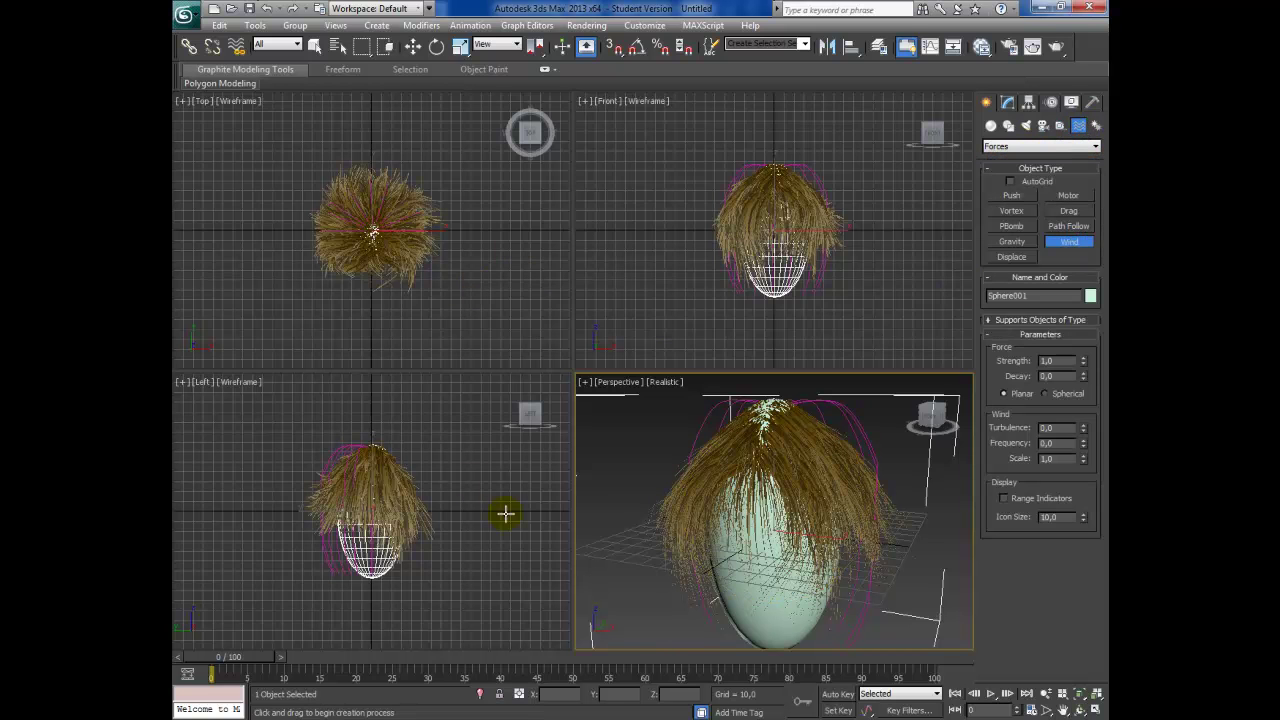
{"action": "left_click_drag", "start_coordinate": [497, 494], "coordinate": [494, 563]}
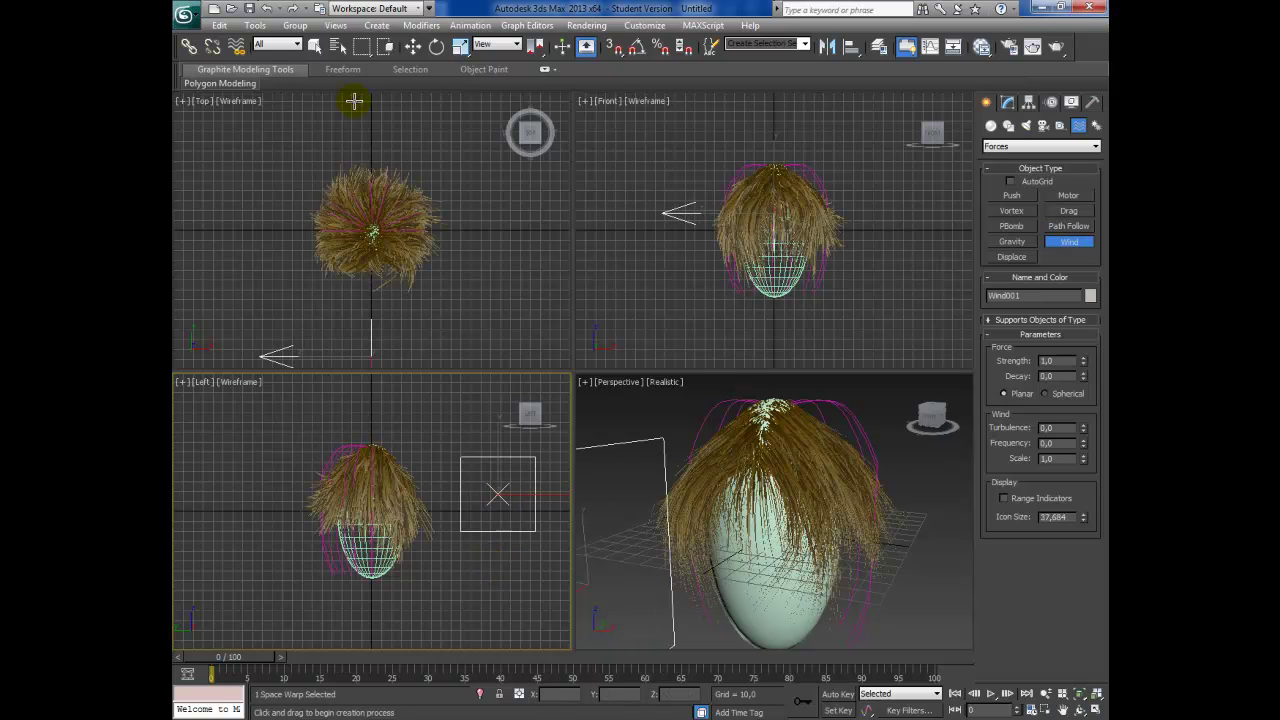
Rotate Wind001 diagonally toward the hair, move it beside the head, and reselect Sphere001.
{"action": "left_click", "coordinate": [437, 47]}
{"action": "left_click", "coordinate": [427, 314]}
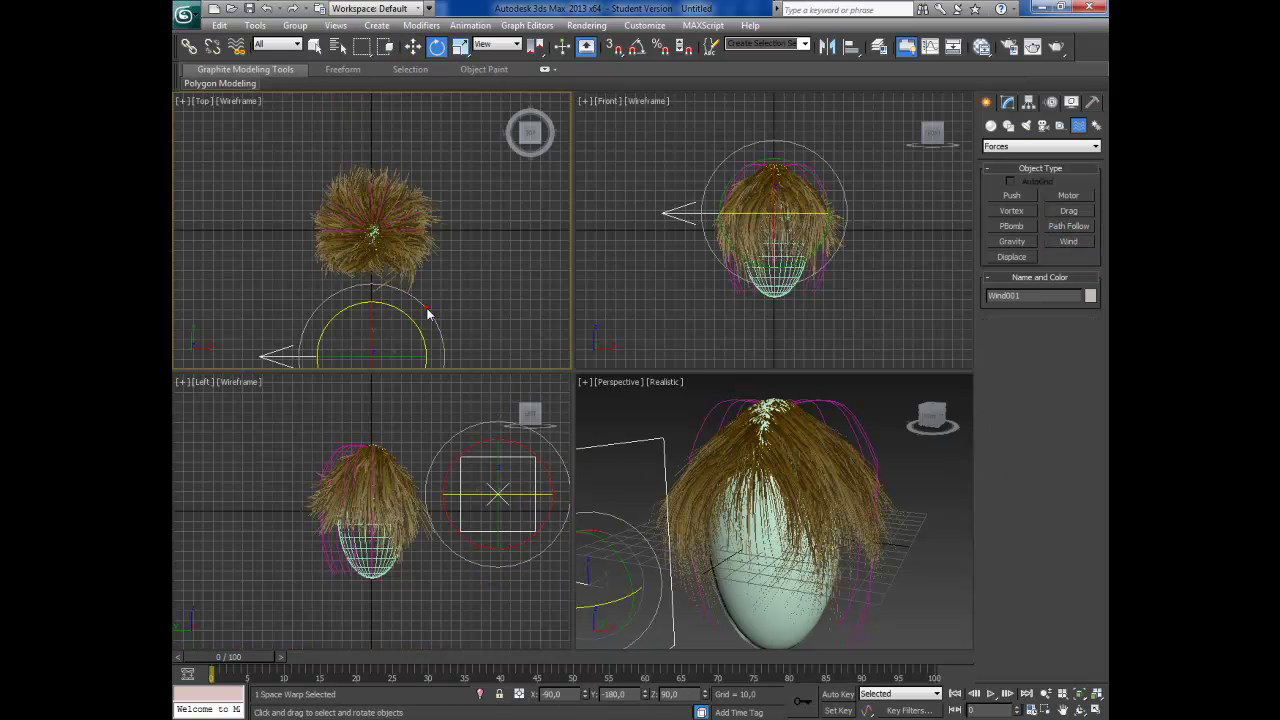
{"action": "left_click_drag", "start_coordinate": [427, 310], "coordinate": [380, 162]}
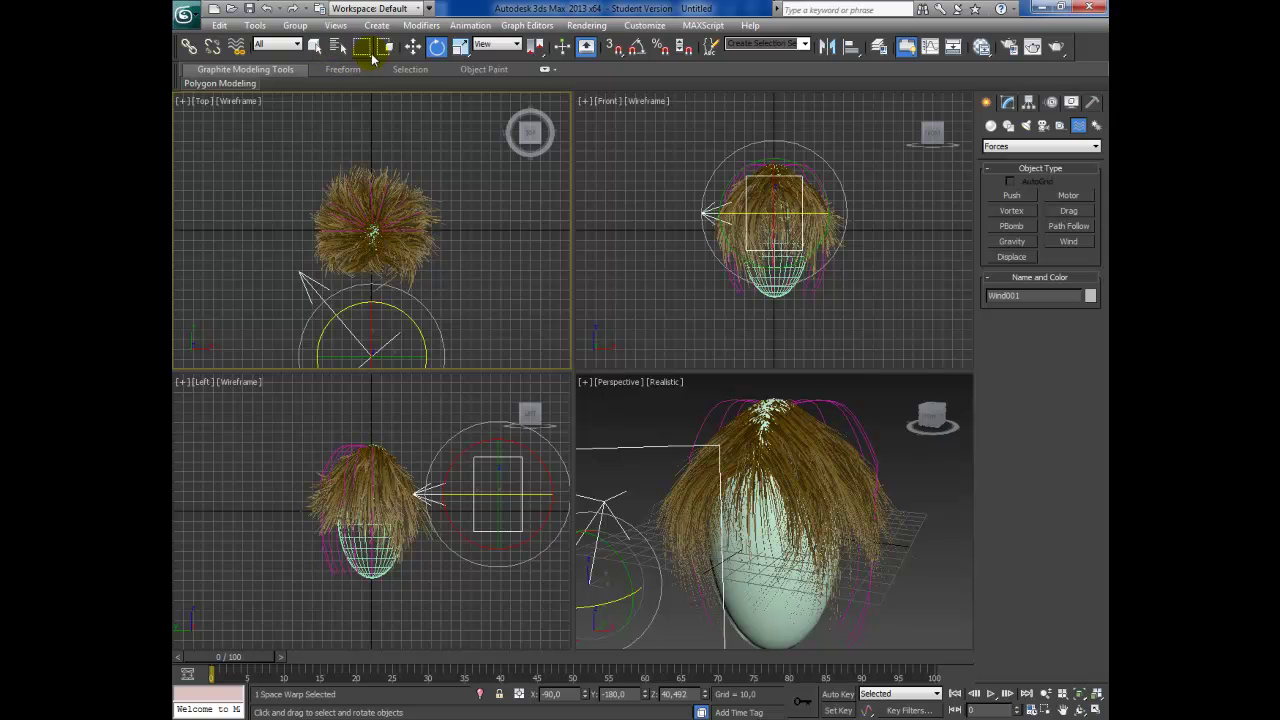
{"action": "left_click", "coordinate": [413, 47]}
{"action": "left_click_drag", "start_coordinate": [391, 328], "coordinate": [531, 386]}
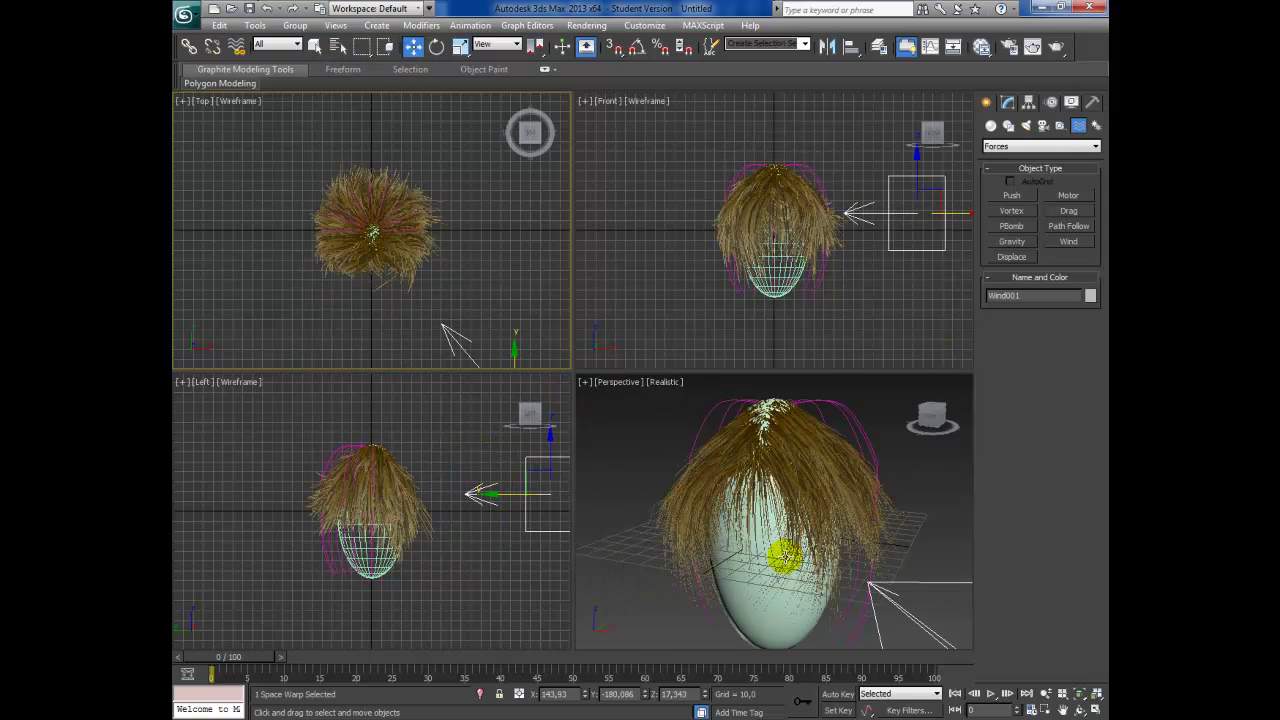
{"action": "left_click", "coordinate": [783, 556]}
{"action": "left_click", "coordinate": [1007, 102]}
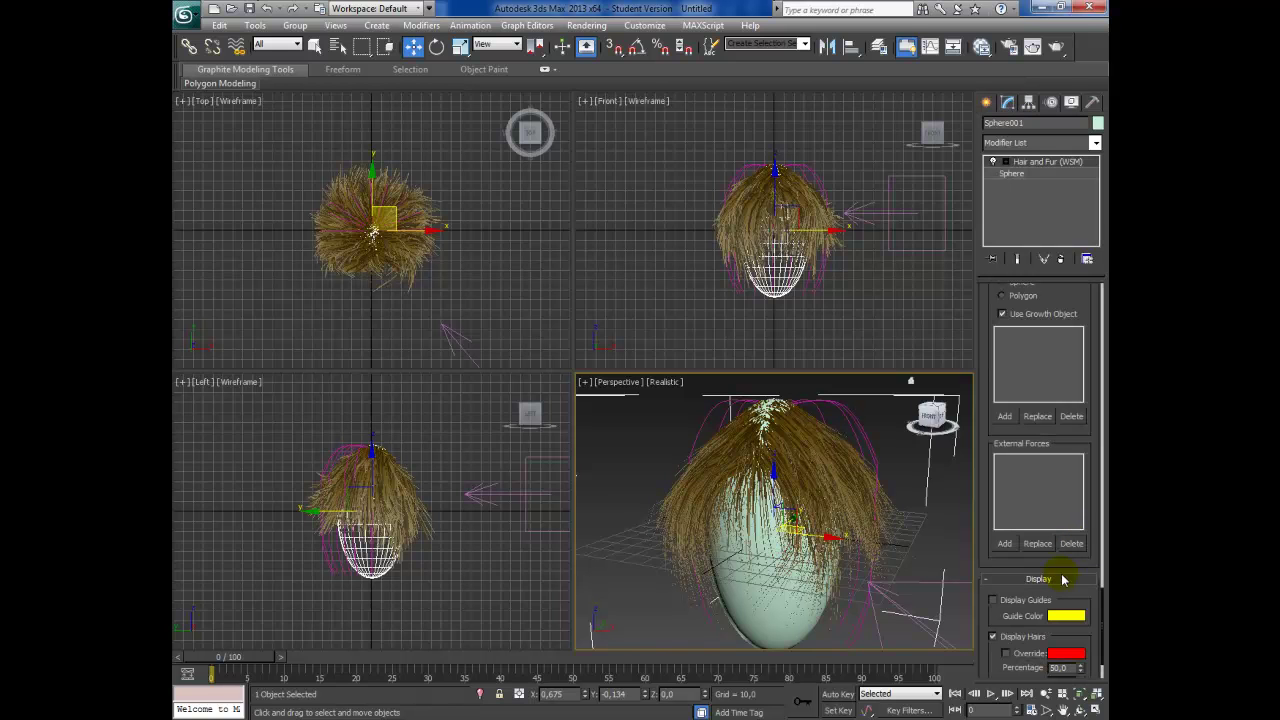
Add Wind001 to the hair's External Forces list.
{"action": "left_click", "coordinate": [1005, 544]}
{"action": "left_click", "coordinate": [891, 214]}
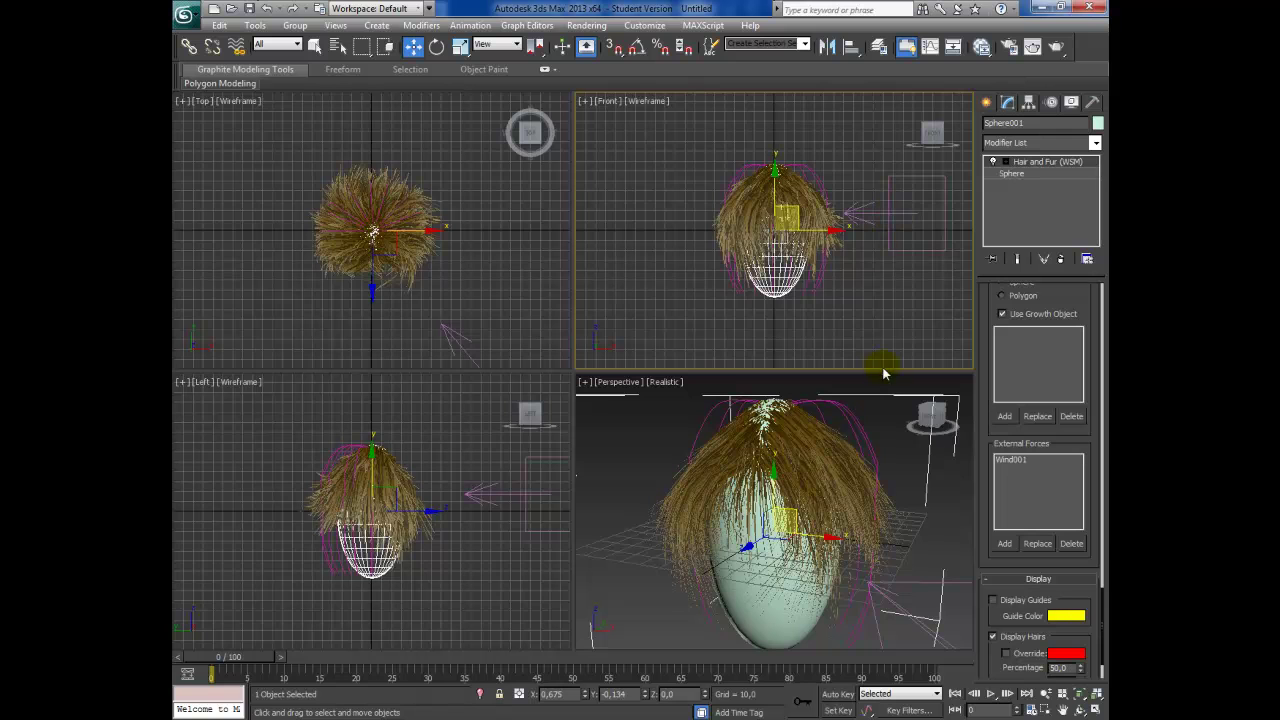
{"action": "scroll", "coordinate": [1005, 575], "scroll_direction": "up", "scroll_amount": 1}
{"action": "scroll", "coordinate": [1046, 329], "scroll_direction": "up", "scroll_amount": 1}
{"action": "scroll", "coordinate": [1050, 350], "scroll_direction": "up", "scroll_amount": 1}
{"action": "scroll", "coordinate": [1055, 390], "scroll_direction": "up", "scroll_amount": 2}
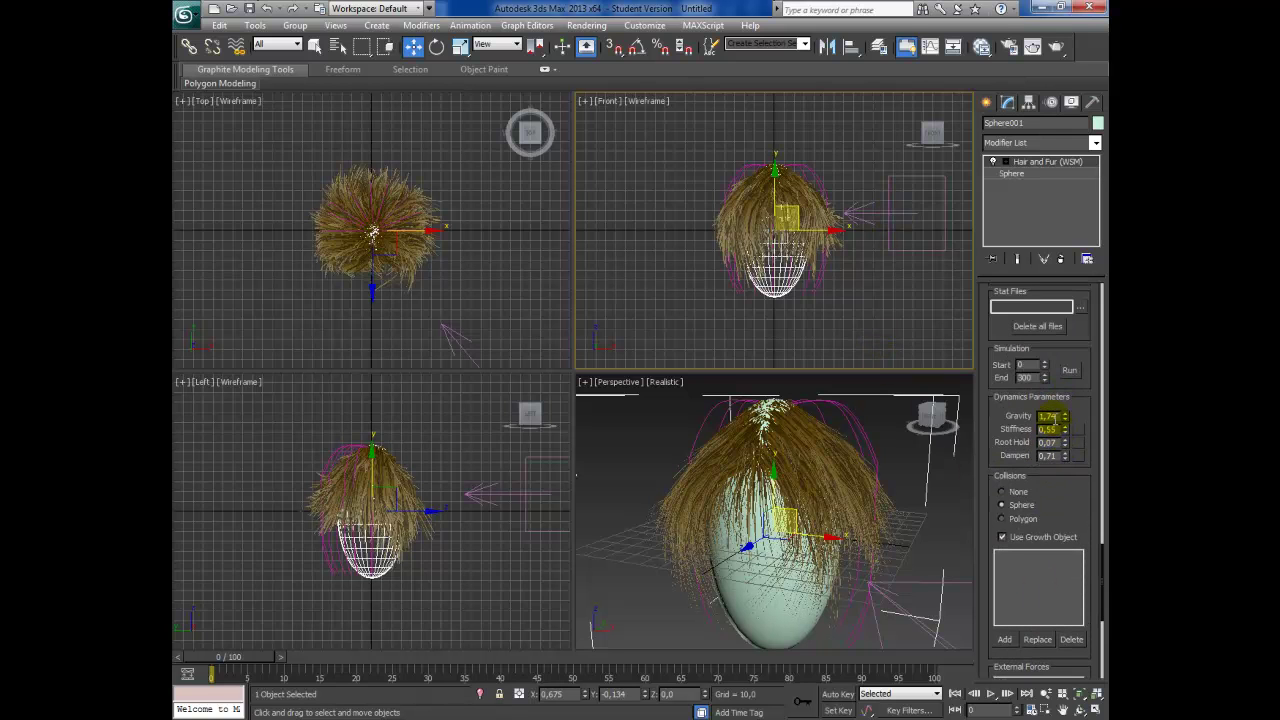
Run the hair dynamics simulation and scrub the timeline to check the blown hair.
{"action": "left_click_drag", "start_coordinate": [245, 657], "coordinate": [203, 666]}
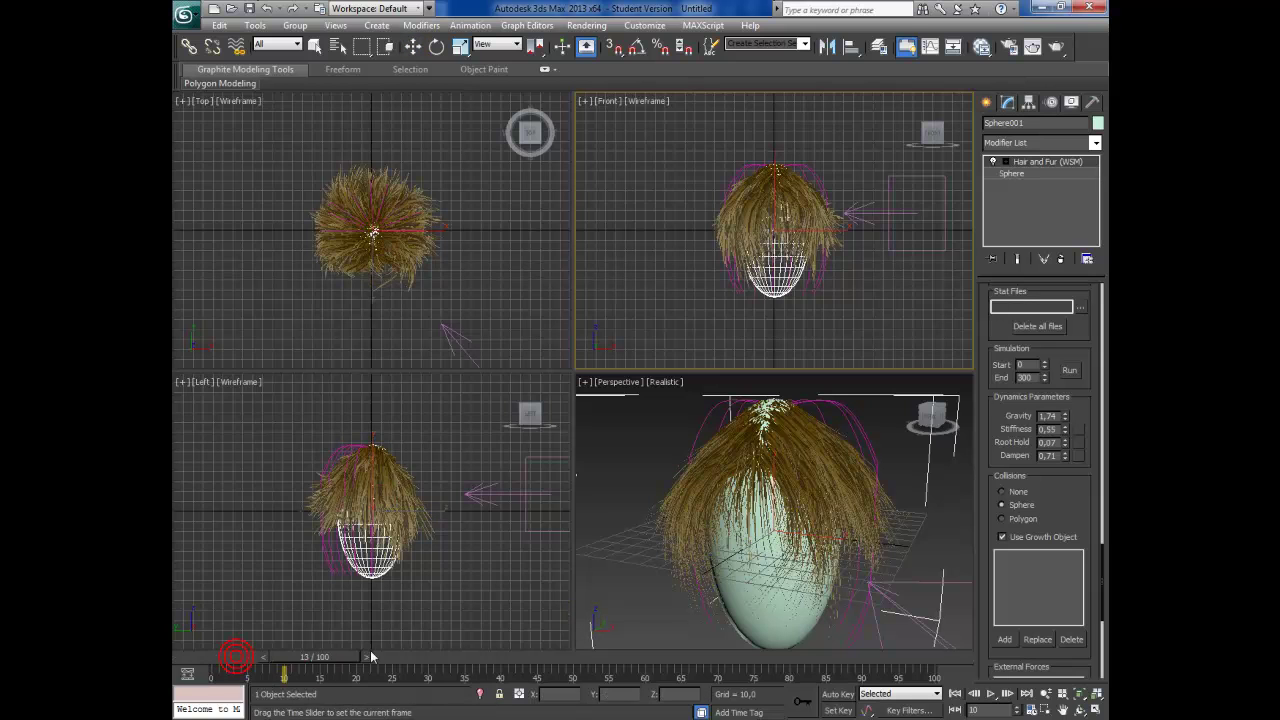
{"action": "key", "text": "w"}
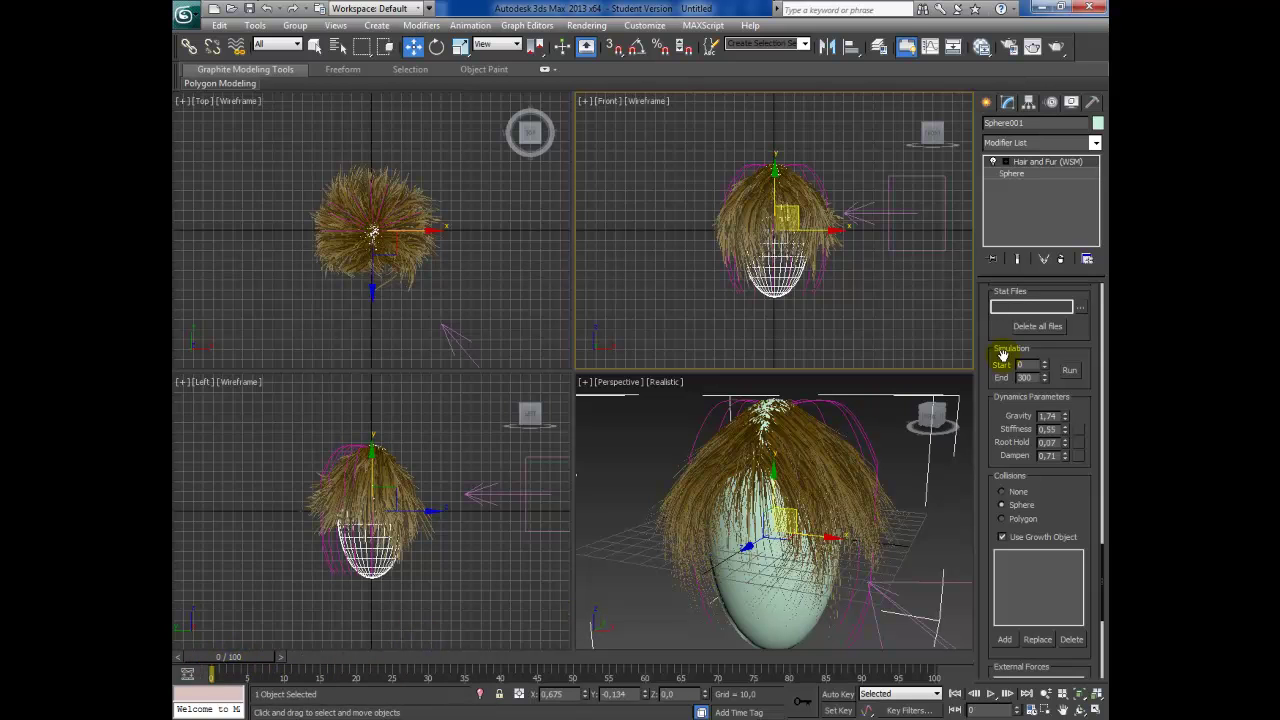
{"action": "left_click", "coordinate": [1069, 371]}
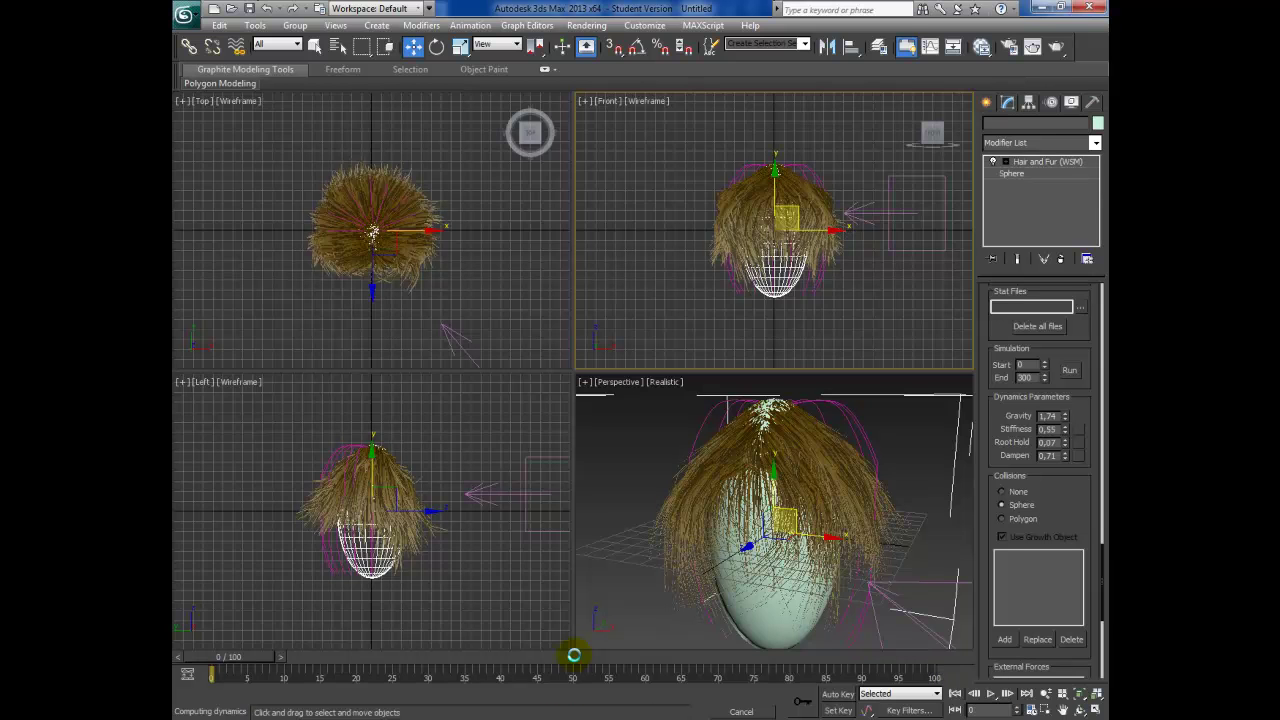
{"action": "mouse_move", "coordinate": [257, 659]}
{"action": "left_mouse_down"}
{"action": "mouse_move", "coordinate": [508, 659]}
{"action": "mouse_move", "coordinate": [210, 664]}
{"action": "left_mouse_up"}
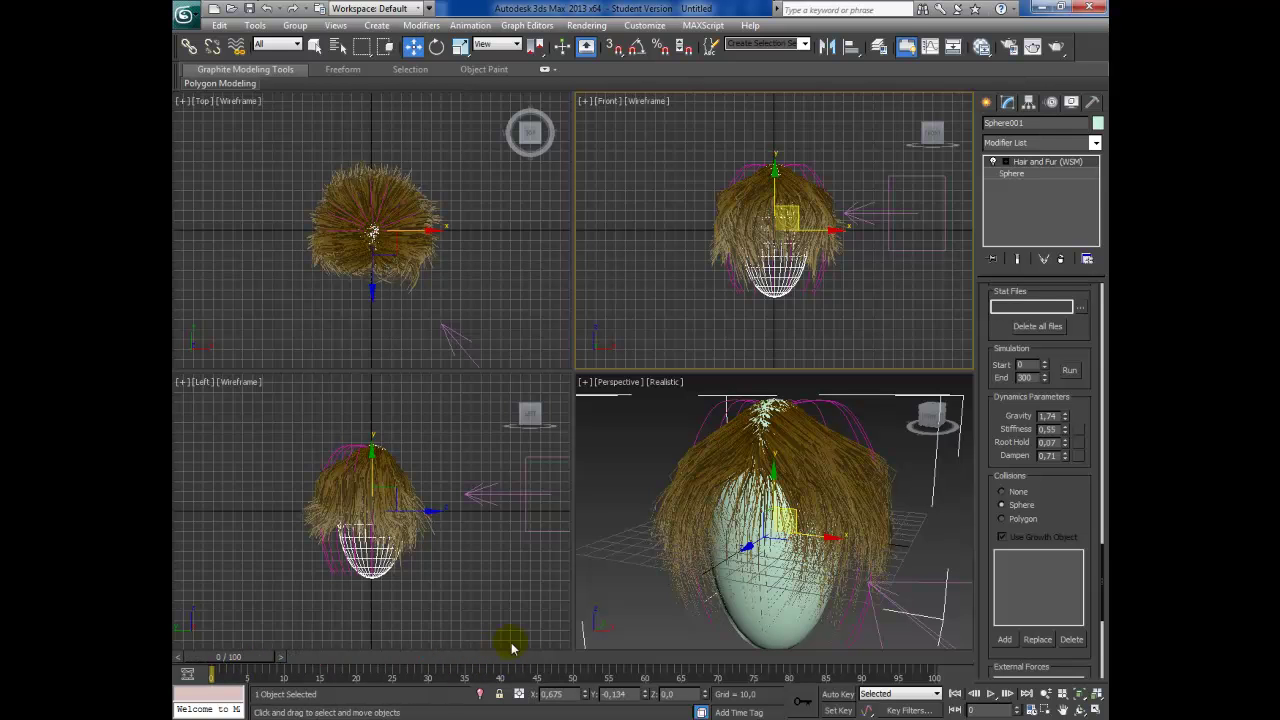
Turn on Auto Key in the Perspective view with Select and Rotate, at frame 20.
{"action": "left_click", "coordinate": [793, 605]}
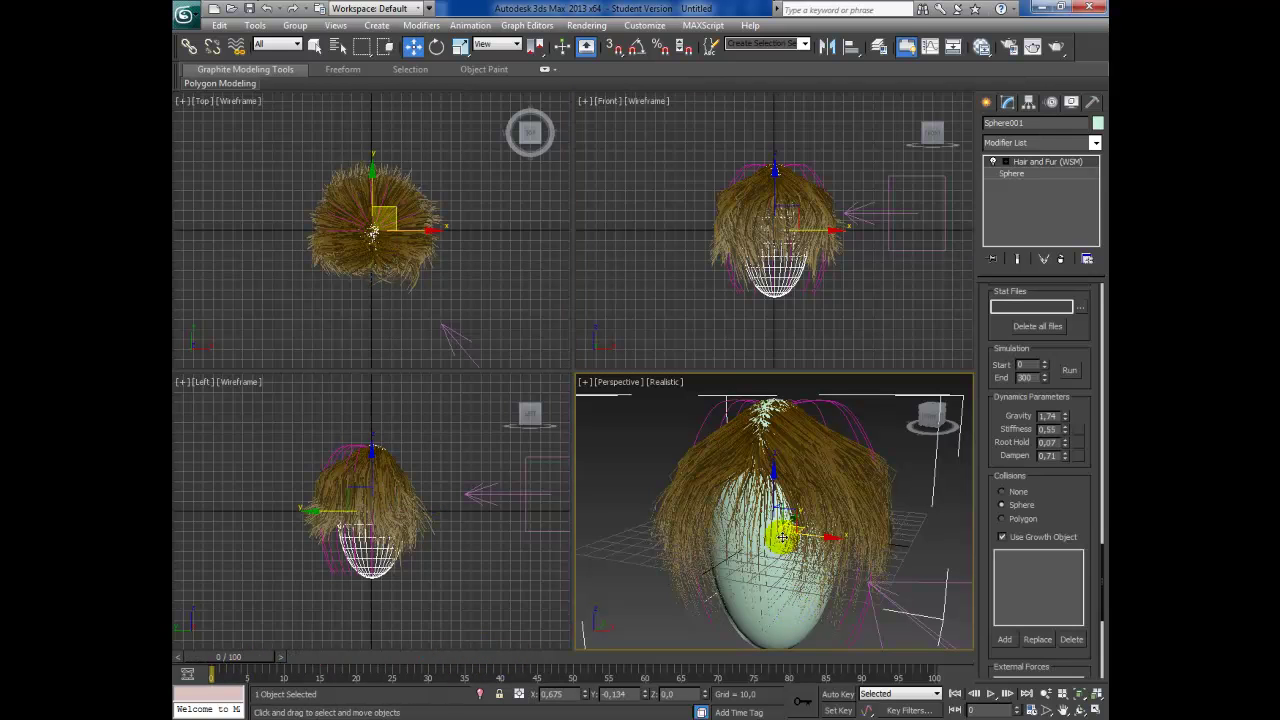
{"action": "left_click", "coordinate": [439, 48]}
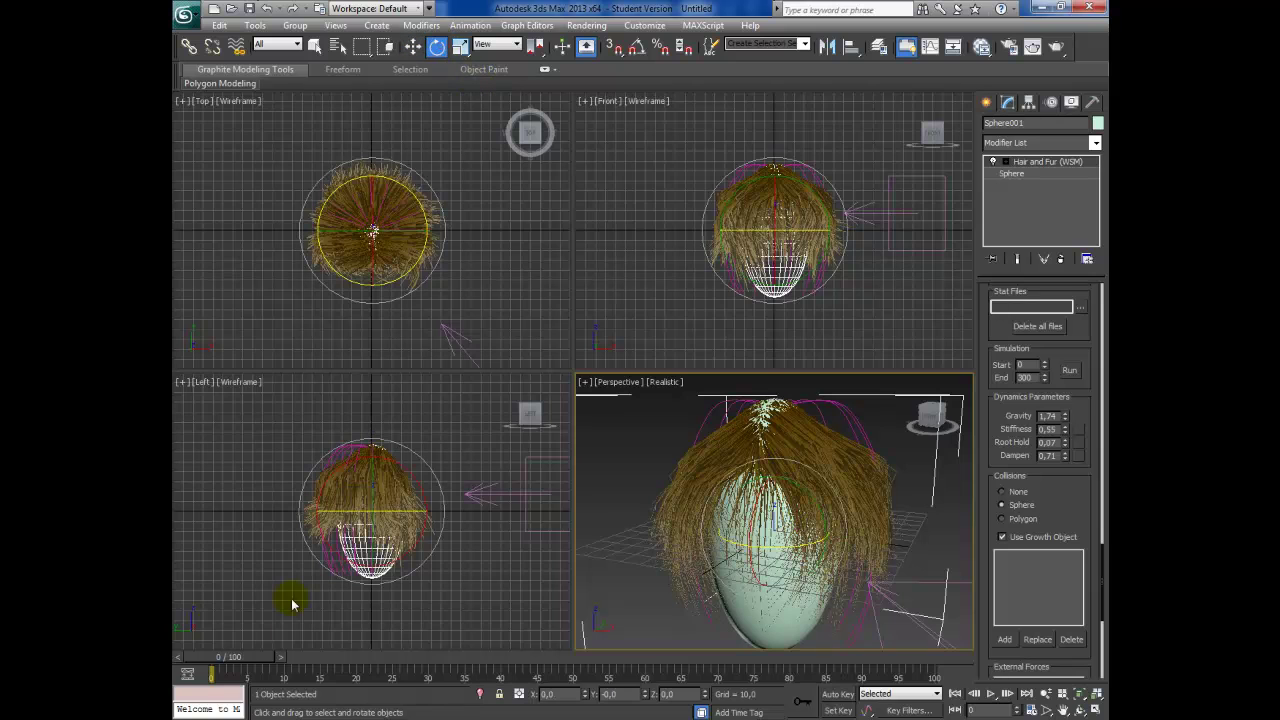
{"action": "left_click", "coordinate": [835, 695]}
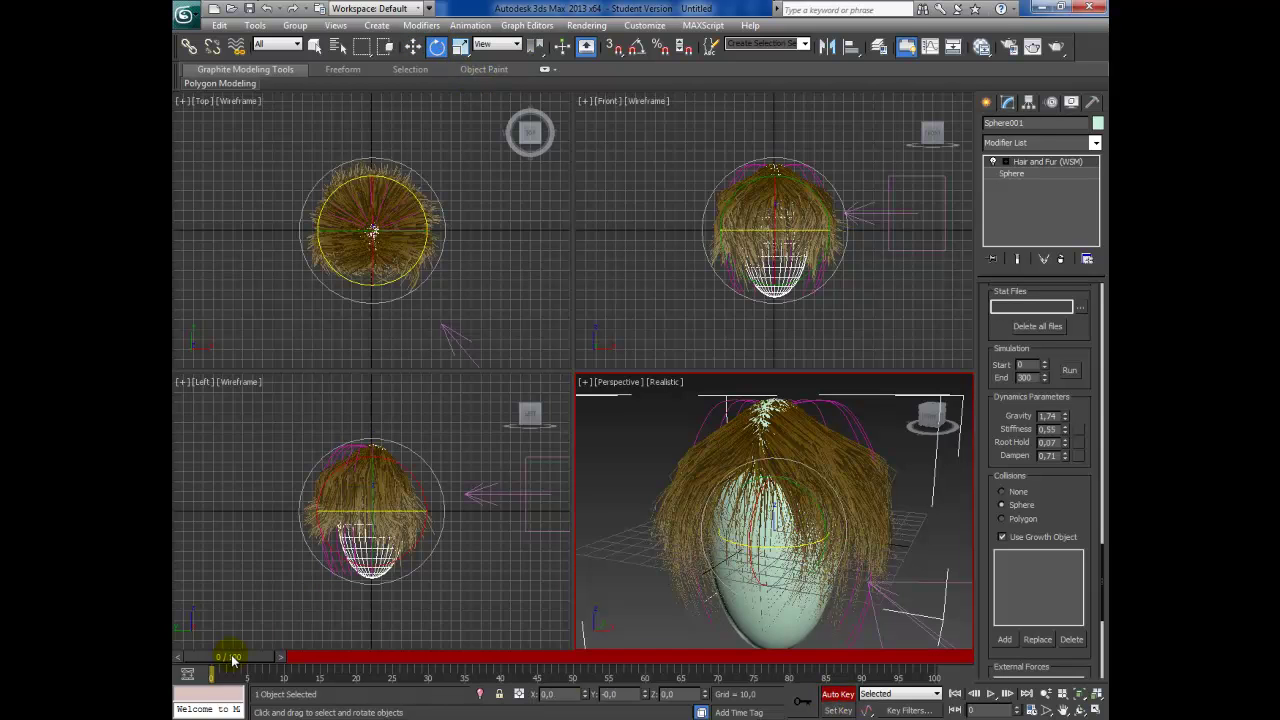
{"action": "left_click", "coordinate": [798, 703]}
{"action": "mouse_move", "coordinate": [251, 664]}
{"action": "left_mouse_down"}
{"action": "mouse_move", "coordinate": [510, 664]}
{"action": "mouse_move", "coordinate": [386, 665]}
{"action": "left_mouse_up"}
Rotate Sphere001 at frame 20 to tilt the head and its hair.
{"action": "key", "text": "e"}
{"action": "left_click", "coordinate": [380, 656]}
{"action": "key", "text": "e"}
{"action": "mouse_move", "coordinate": [752, 540]}
{"action": "left_mouse_down"}
{"action": "mouse_move", "coordinate": [721, 636]}
{"action": "mouse_move", "coordinate": [754, 528]}
{"action": "mouse_move", "coordinate": [679, 555]}
{"action": "mouse_move", "coordinate": [977, 595]}
{"action": "left_mouse_up"}
{"action": "scroll", "coordinate": [984, 591], "scroll_direction": "down", "scroll_amount": 2}
{"action": "scroll", "coordinate": [1006, 579], "scroll_direction": "down", "scroll_amount": 2}
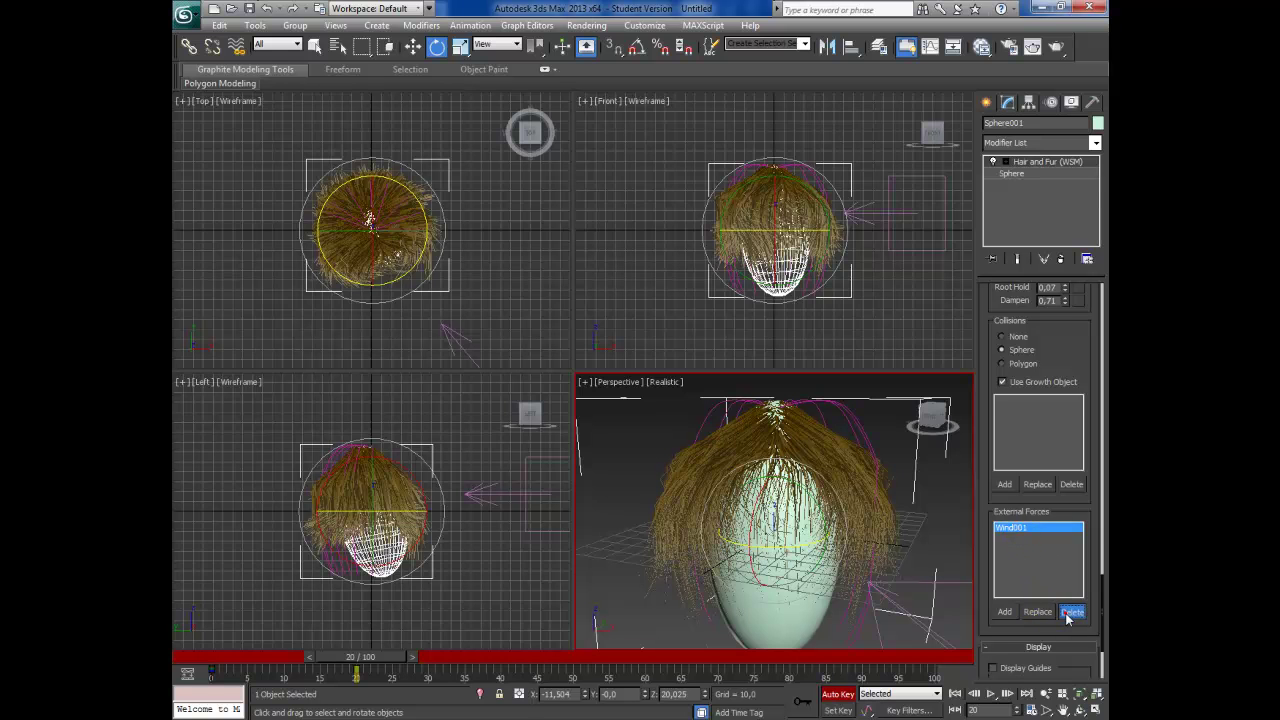
Turn the head around its vertical axis and set hair dynamics Mode to Live.
{"action": "left_click_drag", "start_coordinate": [778, 543], "coordinate": [740, 523]}
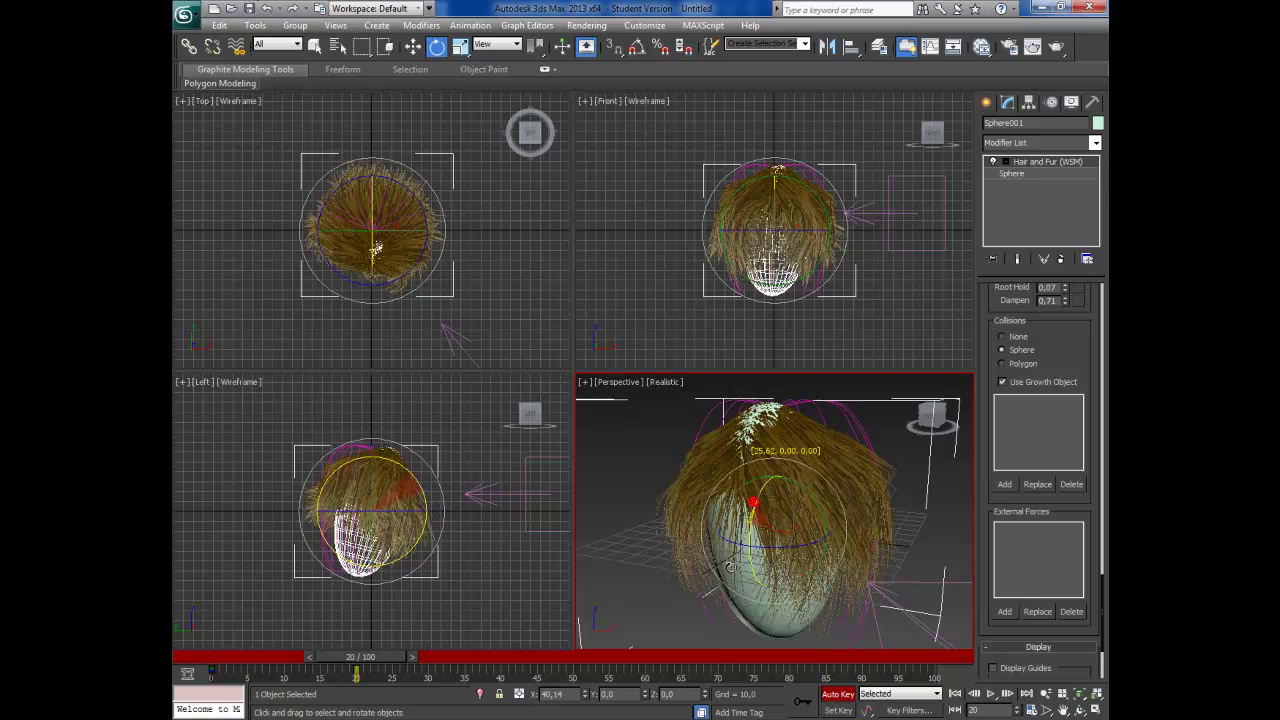
{"action": "scroll", "coordinate": [1048, 346], "scroll_direction": "up", "scroll_amount": 3}
{"action": "scroll", "coordinate": [1051, 503], "scroll_direction": "up", "scroll_amount": 3}
{"action": "scroll", "coordinate": [1040, 480], "scroll_direction": "up", "scroll_amount": 3}
{"action": "mouse_move", "coordinate": [740, 545]}
{"action": "left_mouse_down"}
{"action": "mouse_move", "coordinate": [756, 548]}
{"action": "mouse_move", "coordinate": [738, 594]}
{"action": "mouse_move", "coordinate": [532, 672]}
{"action": "left_mouse_up"}
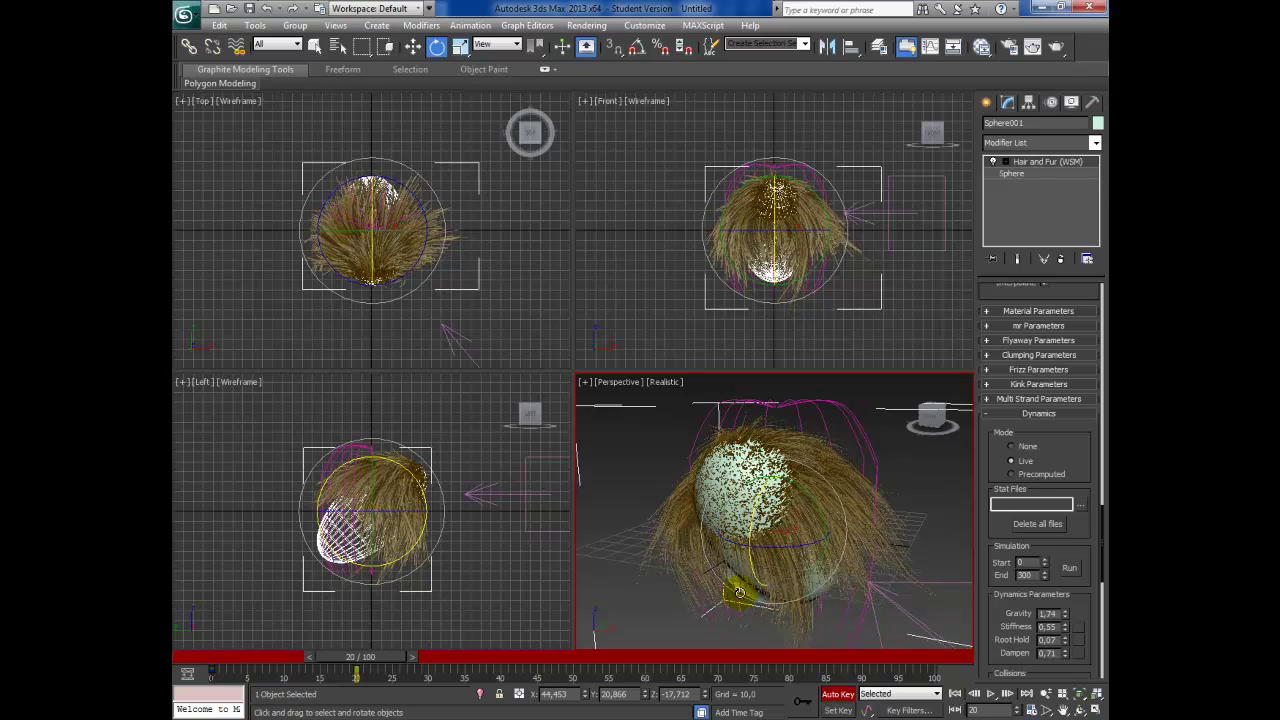
Key head rotations at frames 50, 69 and 90, then play the animation.
{"action": "left_click_drag", "start_coordinate": [376, 665], "coordinate": [594, 661]}
{"action": "key", "text": "e"}
{"action": "mouse_move", "coordinate": [751, 539]}
{"action": "left_mouse_down"}
{"action": "mouse_move", "coordinate": [776, 561]}
{"action": "mouse_move", "coordinate": [695, 557]}
{"action": "left_mouse_up"}
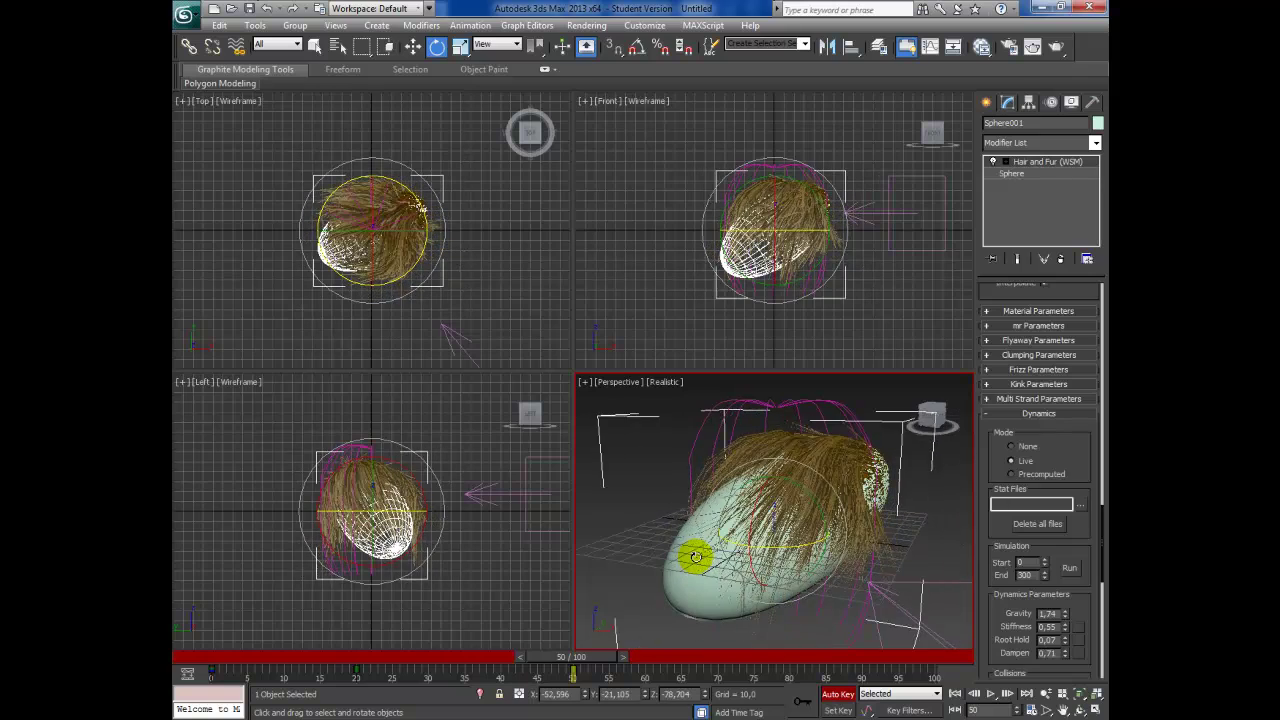
{"action": "left_click_drag", "start_coordinate": [612, 657], "coordinate": [755, 631]}
{"action": "key", "text": "e"}
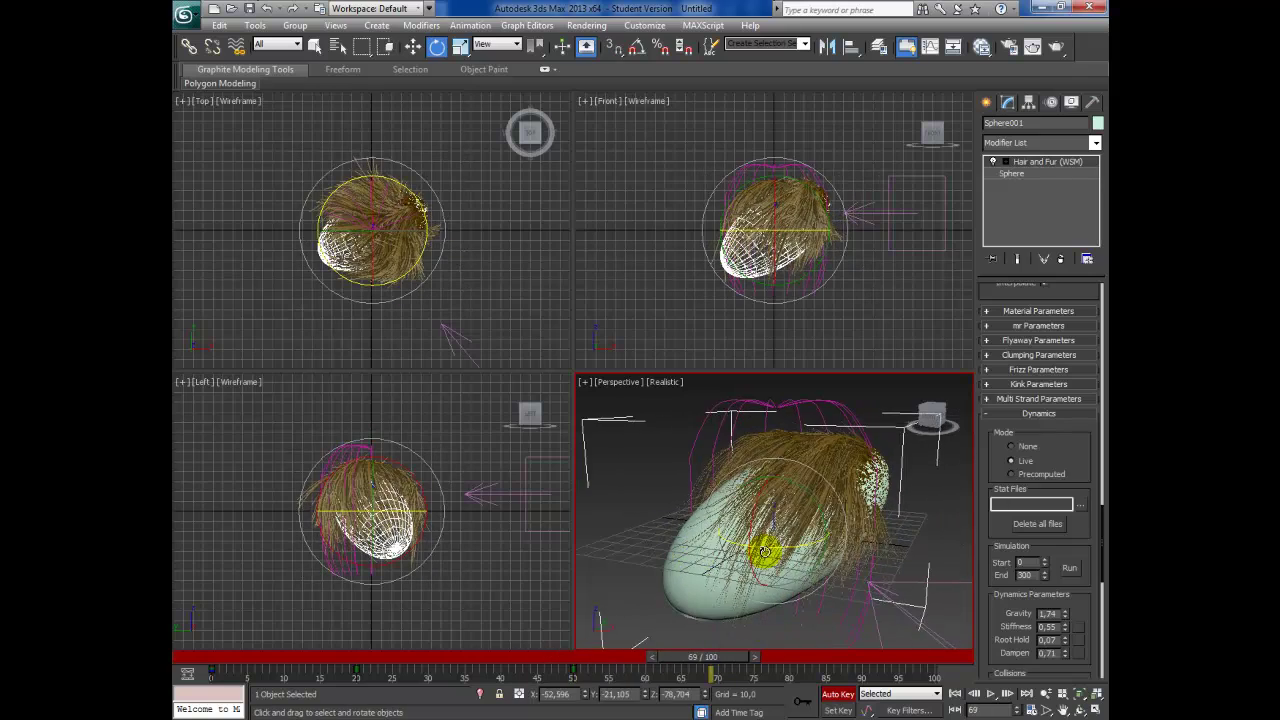
{"action": "mouse_move", "coordinate": [765, 550]}
{"action": "left_mouse_down"}
{"action": "mouse_move", "coordinate": [843, 609]}
{"action": "mouse_move", "coordinate": [798, 641]}
{"action": "left_mouse_up"}
{"action": "mouse_move", "coordinate": [798, 563]}
{"action": "left_mouse_down"}
{"action": "mouse_move", "coordinate": [800, 510]}
{"action": "mouse_move", "coordinate": [814, 502]}
{"action": "left_mouse_up"}
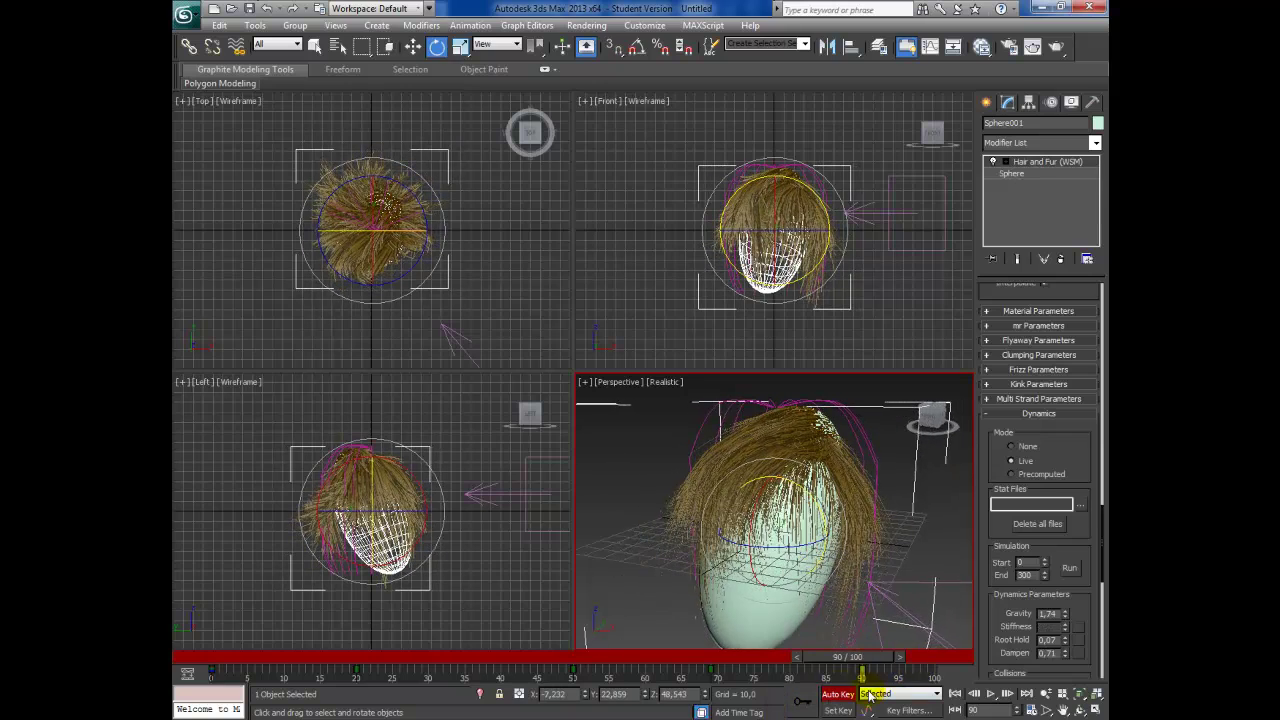
{"action": "type", "text": "0,55"}
{"action": "left_click", "coordinate": [991, 694]}
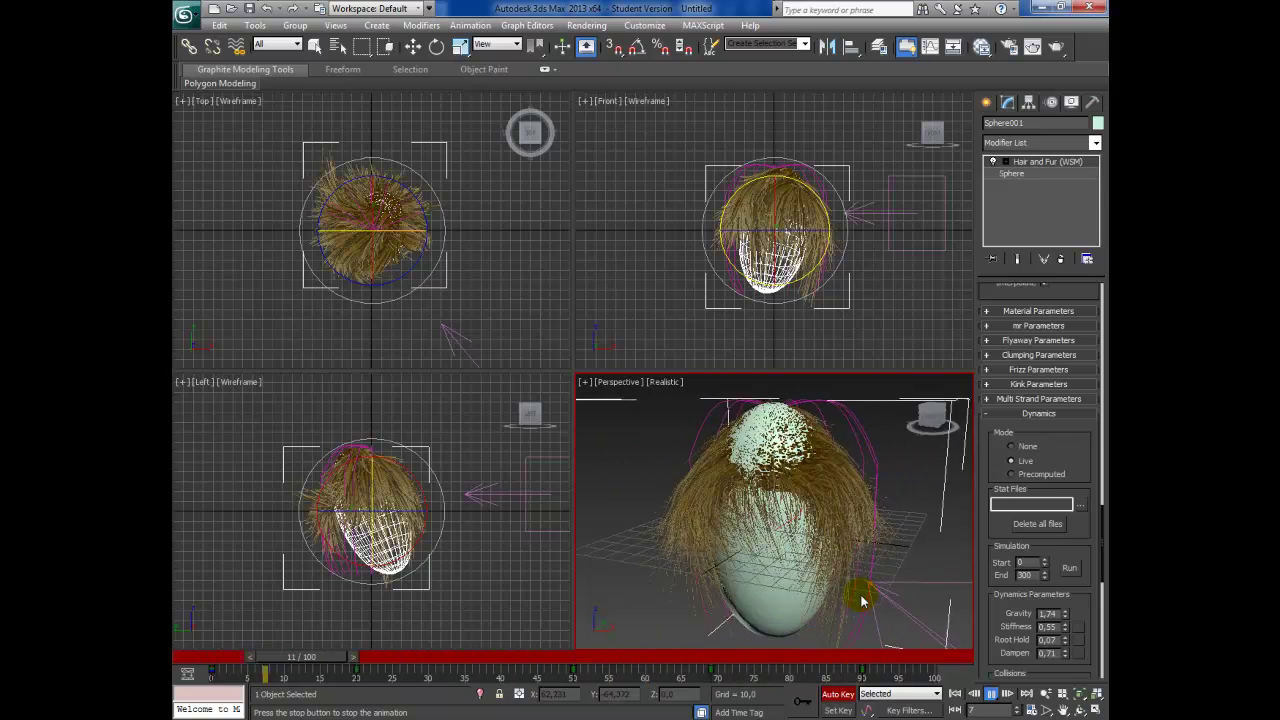
Stop playback and scrub forward from frame 35 to watch the hair swing around the head.
{"action": "left_click", "coordinate": [465, 660]}
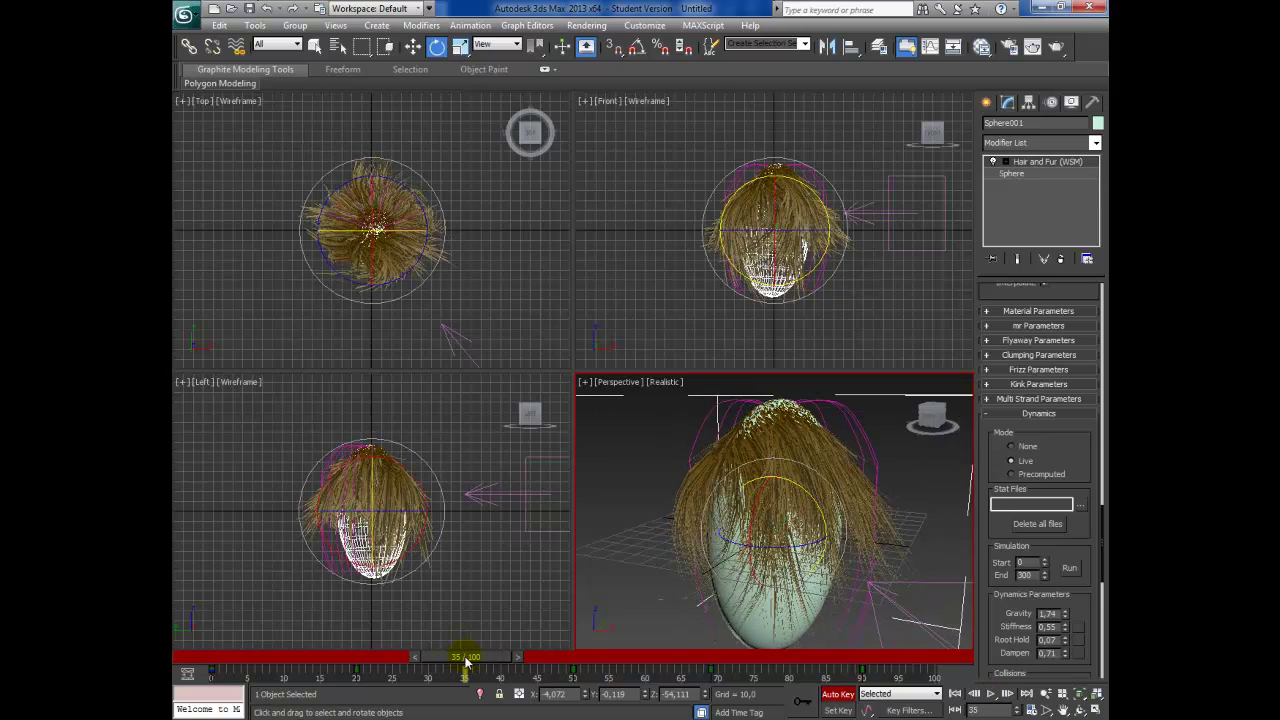
{"action": "left_click_drag", "start_coordinate": [465, 660], "coordinate": [478, 660]}
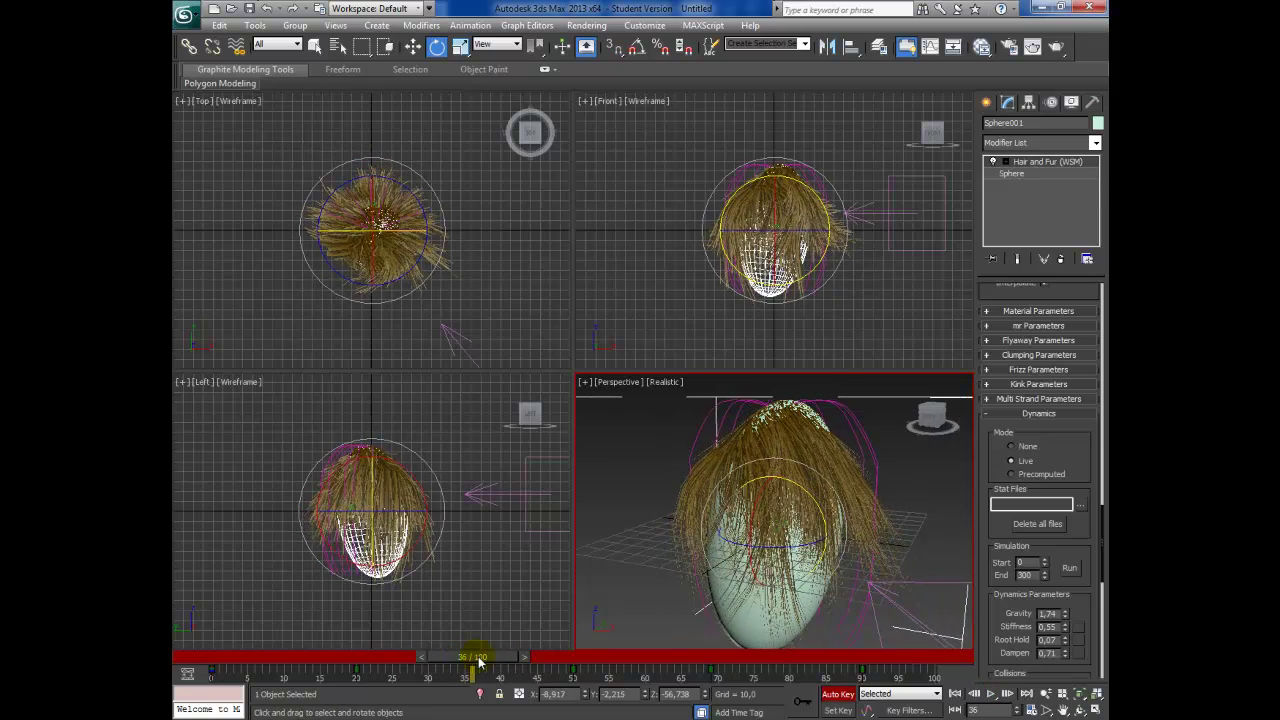
{"action": "left_click_drag", "start_coordinate": [478, 660], "coordinate": [684, 670]}
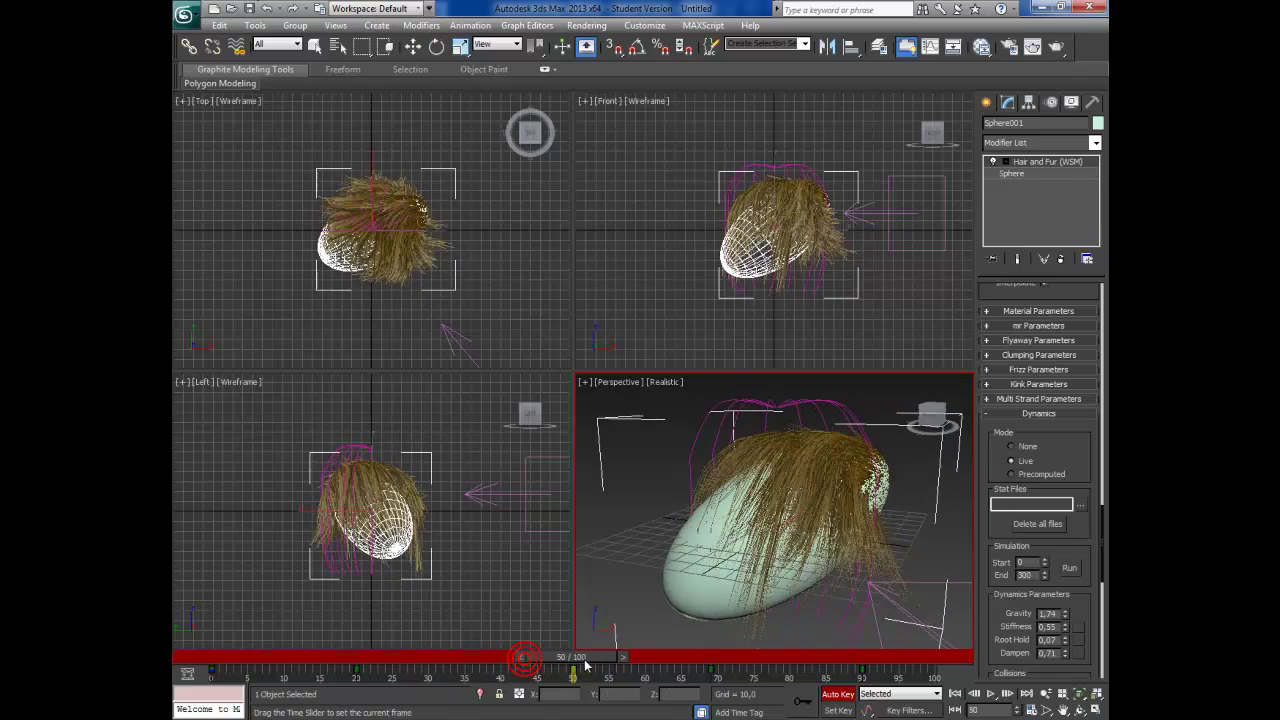
With the Rotate tool active, scrub to about frame 74 and then frame 90 to check the hair.
{"action": "key", "text": "e"}
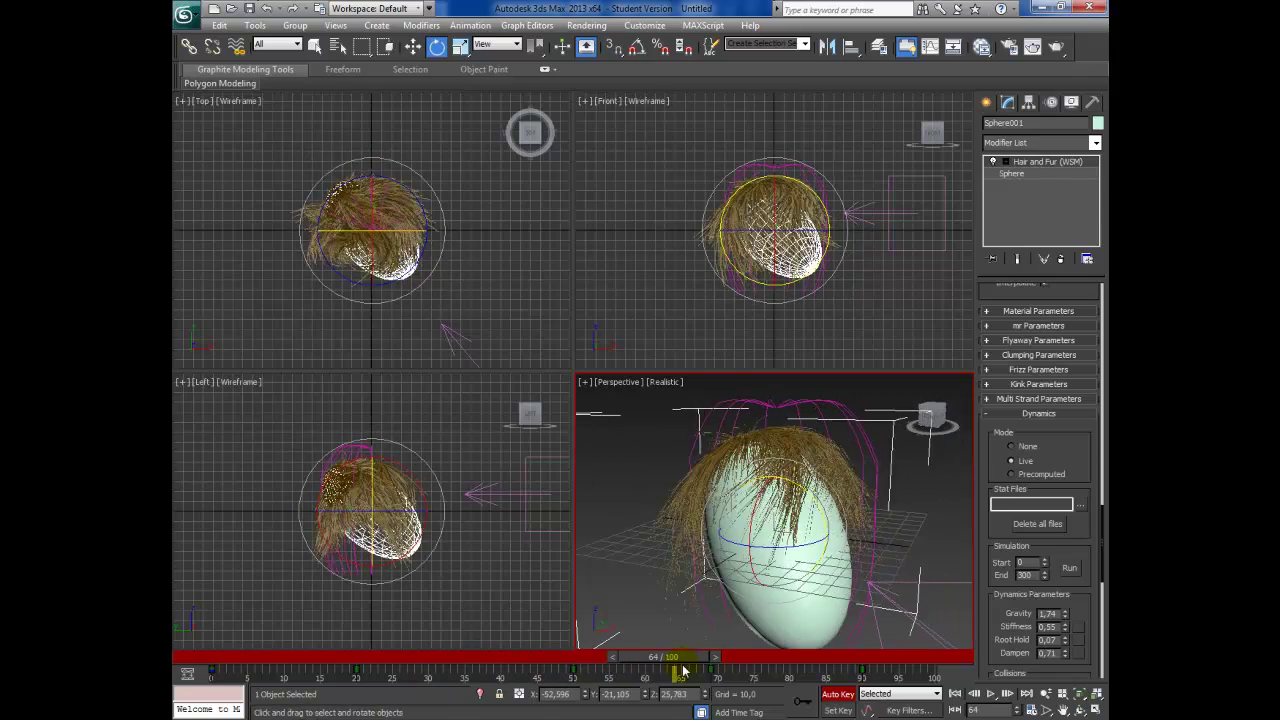
{"action": "left_click_drag", "start_coordinate": [684, 670], "coordinate": [832, 657]}
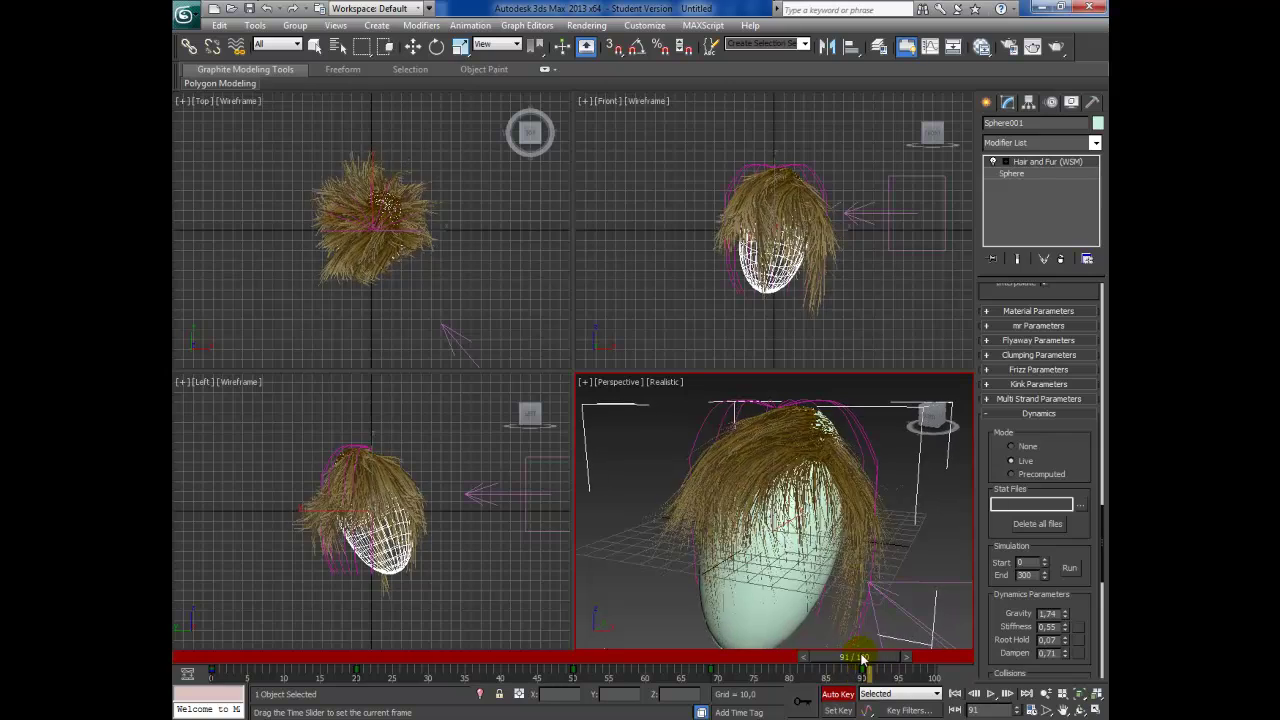
{"action": "key", "text": "e"}
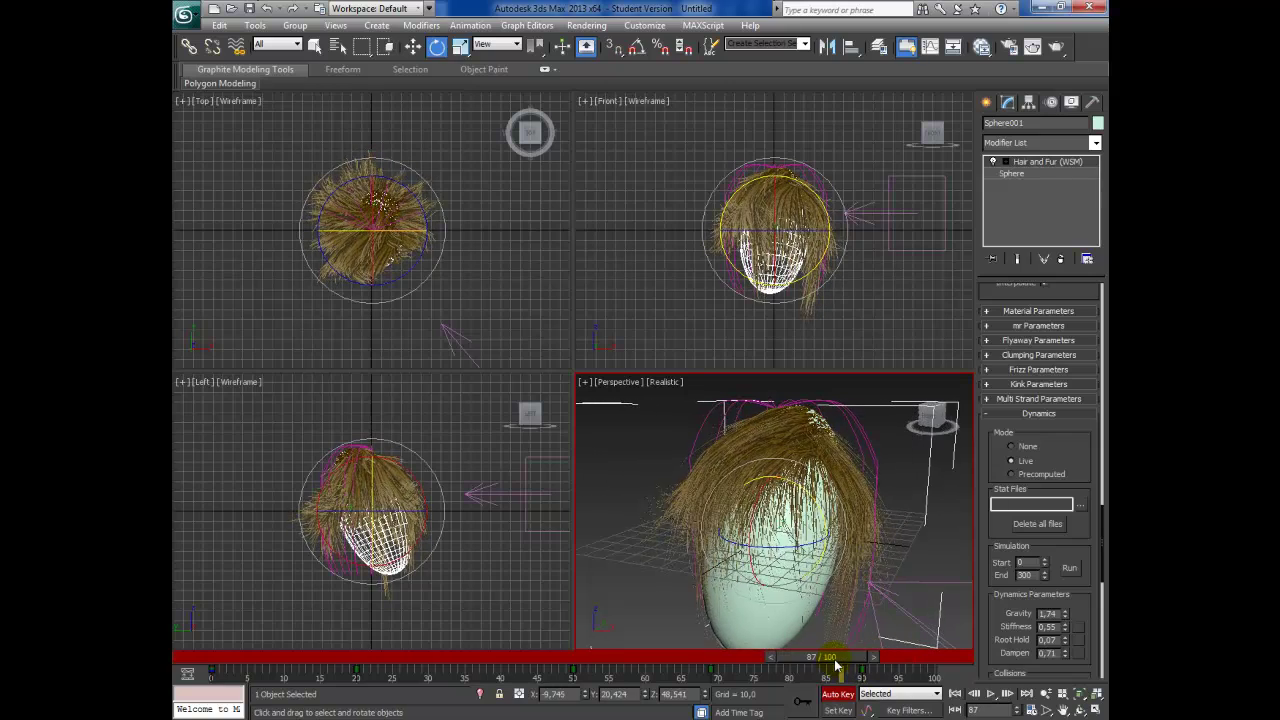
{"action": "left_click_drag", "start_coordinate": [836, 660], "coordinate": [860, 660]}
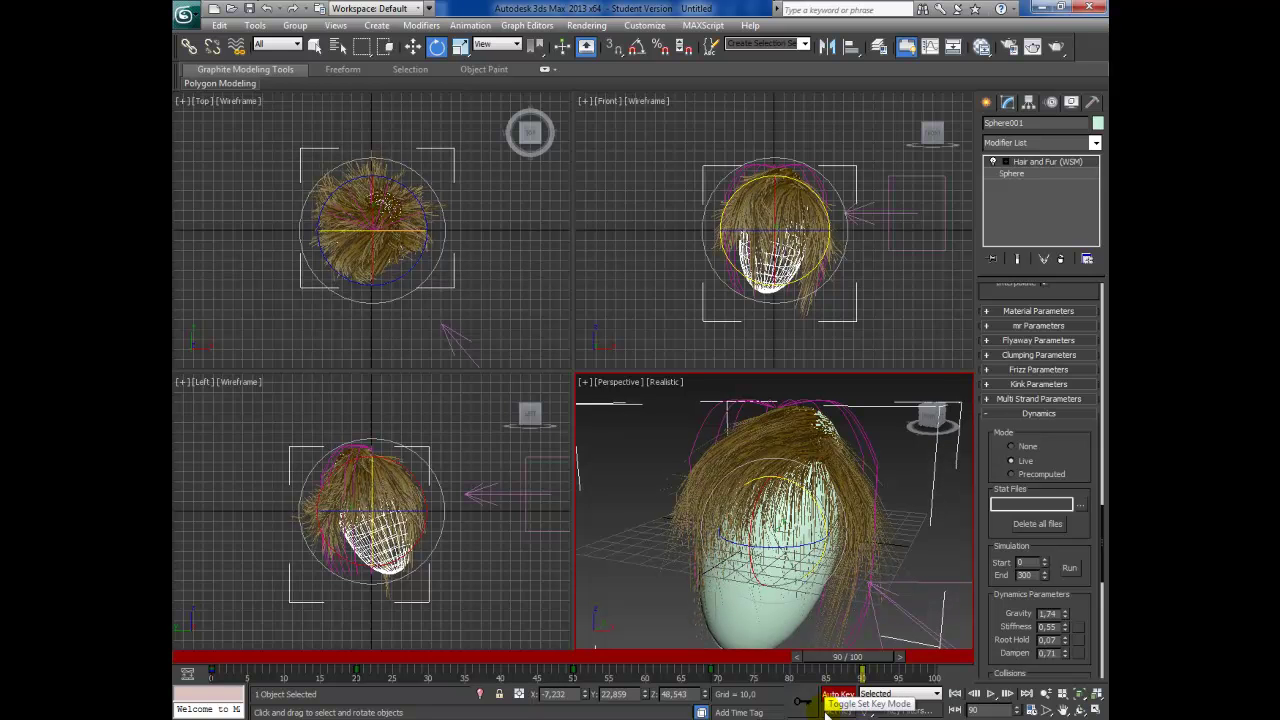
{"action": "double_click", "coordinate": [1033, 576]}
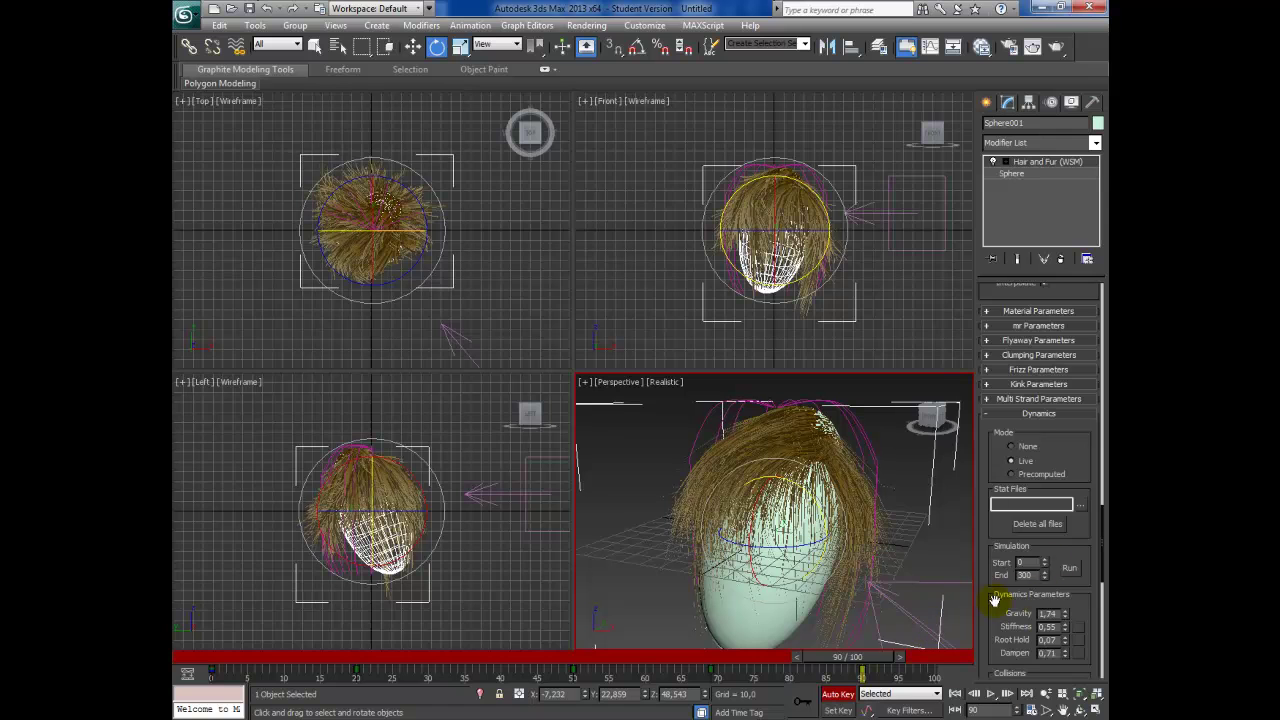
{"action": "scroll", "coordinate": [1014, 596], "scroll_direction": "down", "scroll_amount": 2}
{"action": "scroll", "coordinate": [994, 563], "scroll_direction": "down", "scroll_amount": 2}
{"action": "scroll", "coordinate": [1001, 573], "scroll_direction": "down", "scroll_amount": 2}
{"action": "scroll", "coordinate": [1000, 570], "scroll_direction": "down", "scroll_amount": 2}
{"action": "scroll", "coordinate": [1000, 568], "scroll_direction": "down", "scroll_amount": 2}
{"action": "scroll", "coordinate": [999, 566], "scroll_direction": "down", "scroll_amount": 2}
{"action": "scroll", "coordinate": [999, 566], "scroll_direction": "down", "scroll_amount": 1}
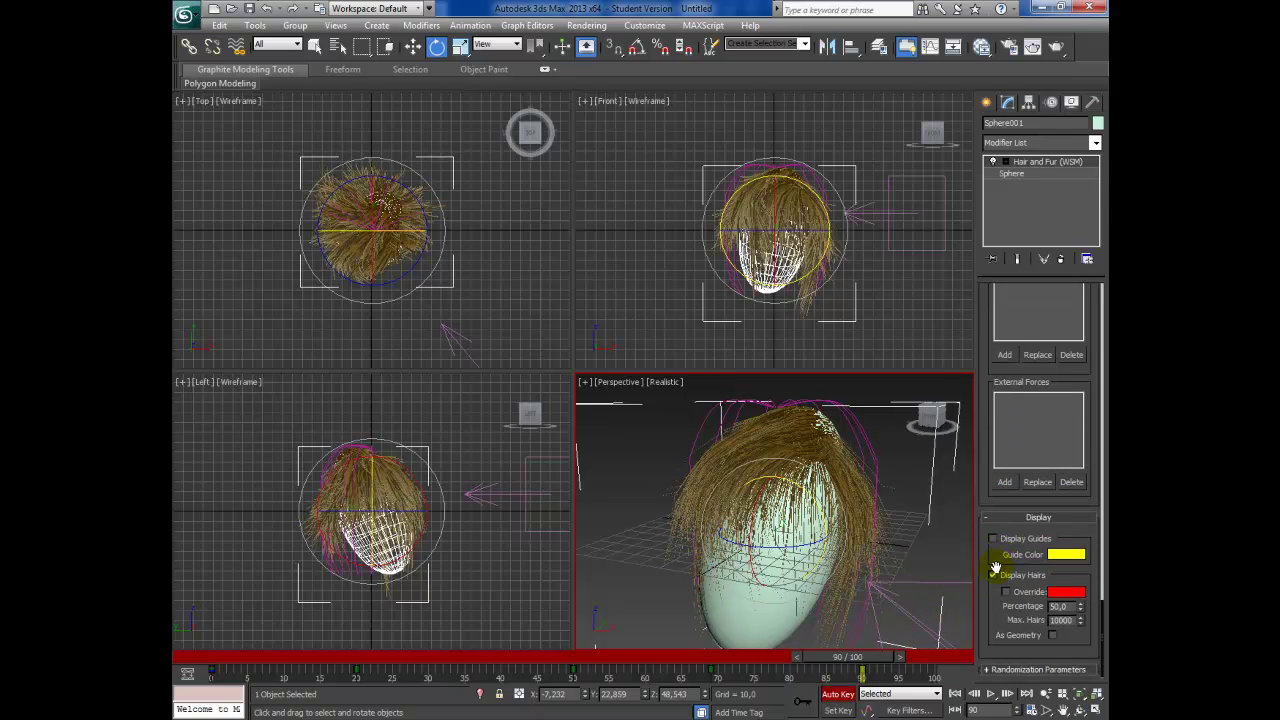